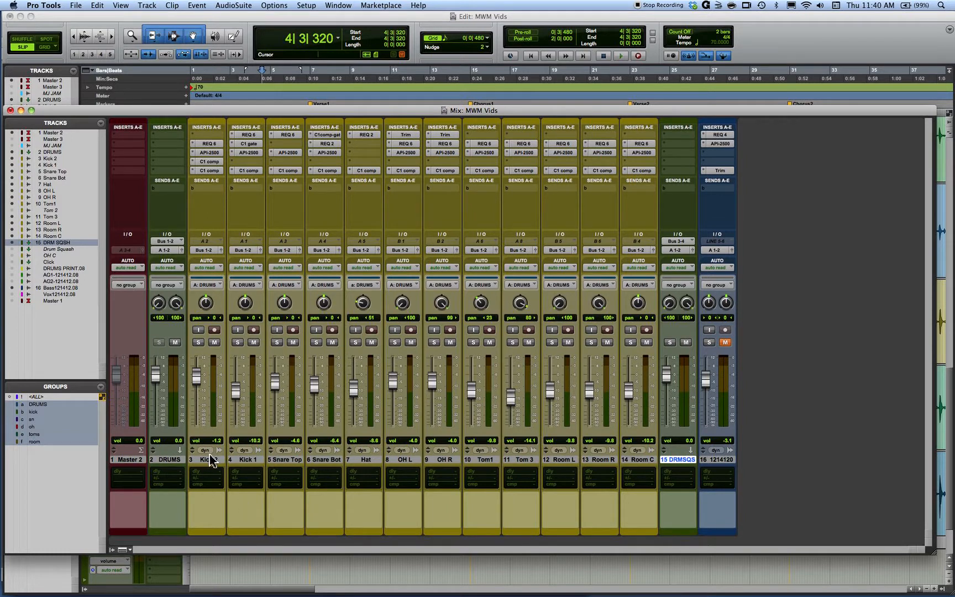
Add a Bus 3-4 (Stereo) send to all drum tracks from Kick 2 through Room C
click(636, 460)
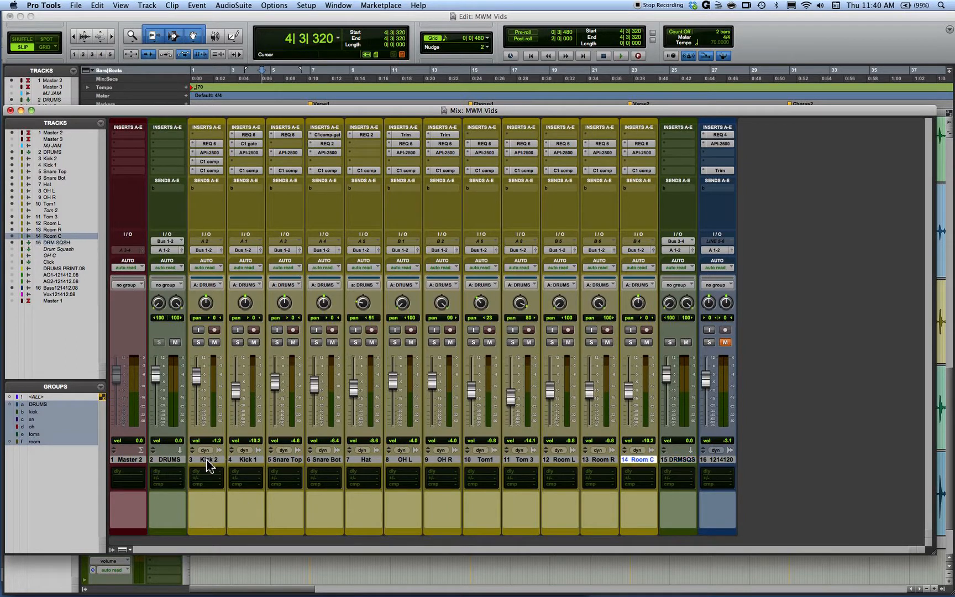
shift+click(208, 466)
click(205, 189)
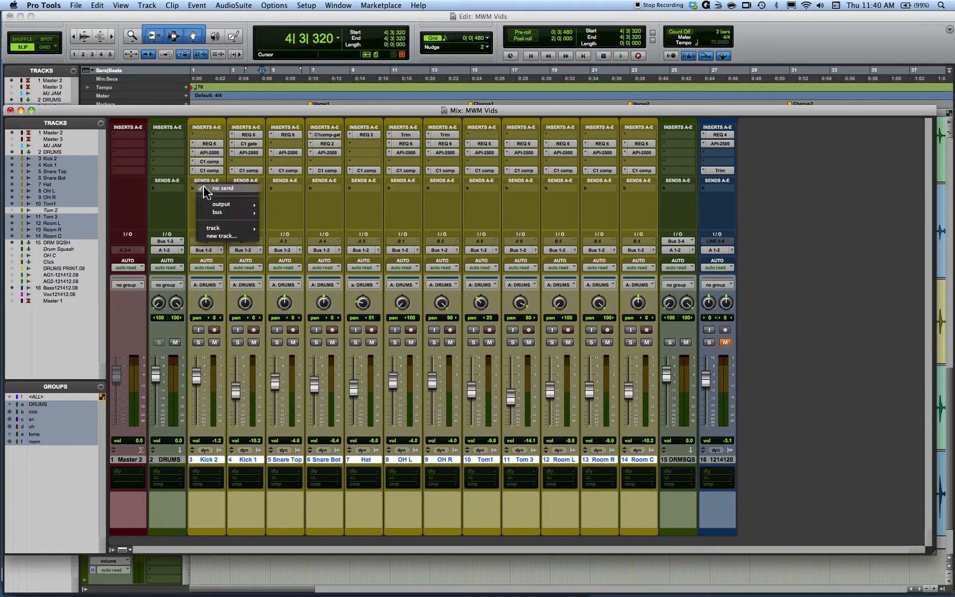
mouse_move(223, 213)
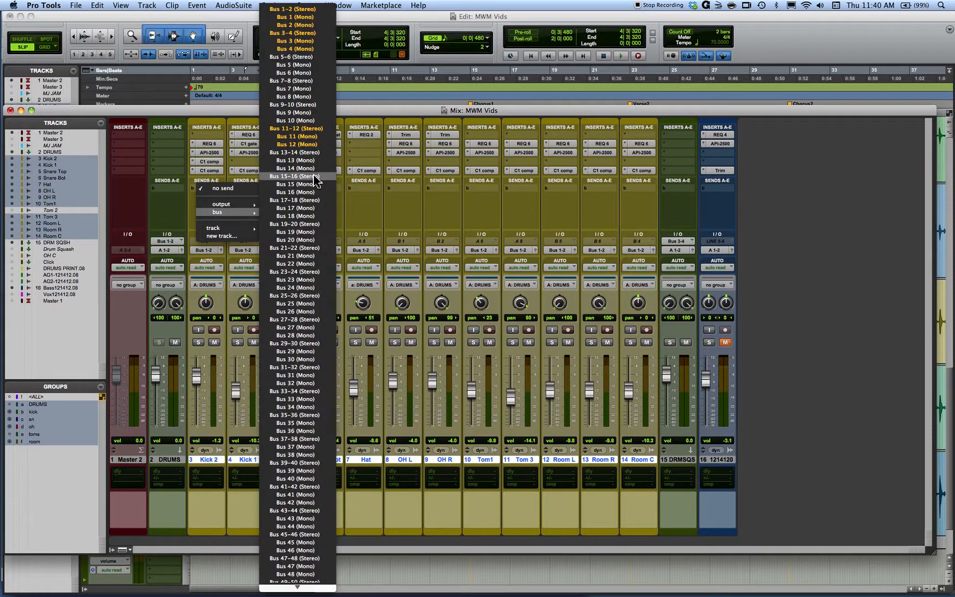
alt+shift+click(296, 34)
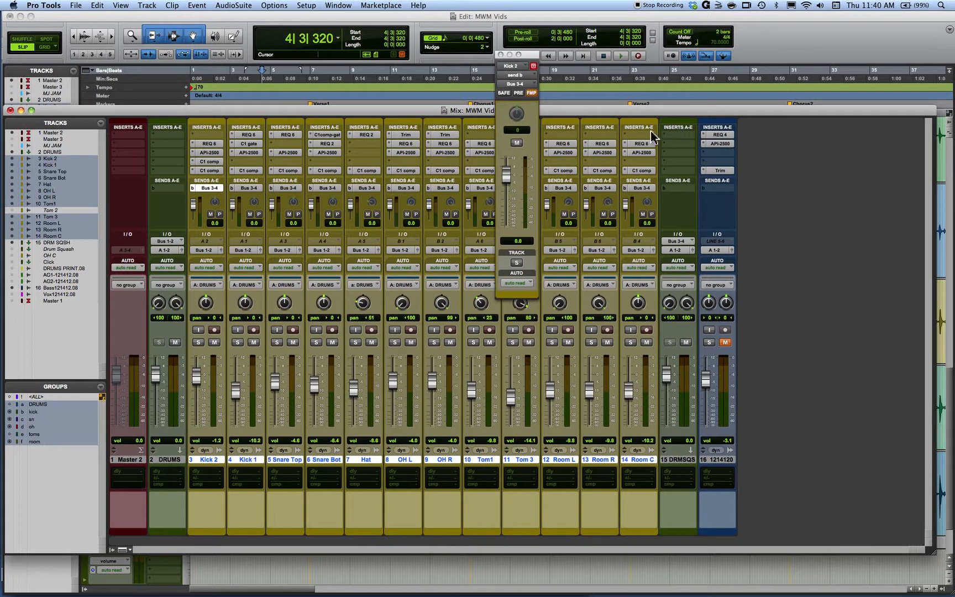
Insert the stereo REQ 6 equalizer in the first insert slot of the DRM SQSH track
click(679, 136)
mouse_move(699, 152)
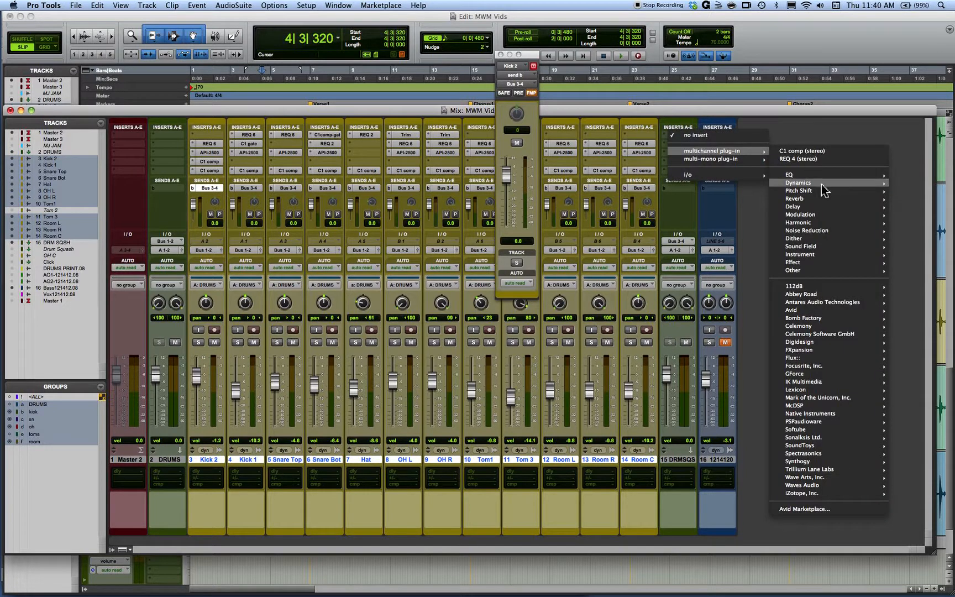
mouse_move(822, 175)
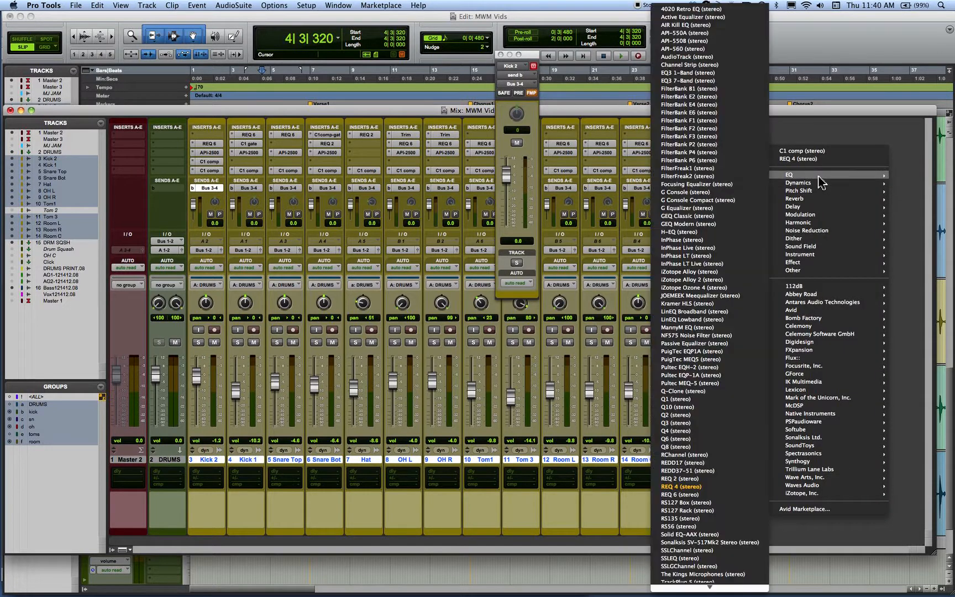
click(719, 495)
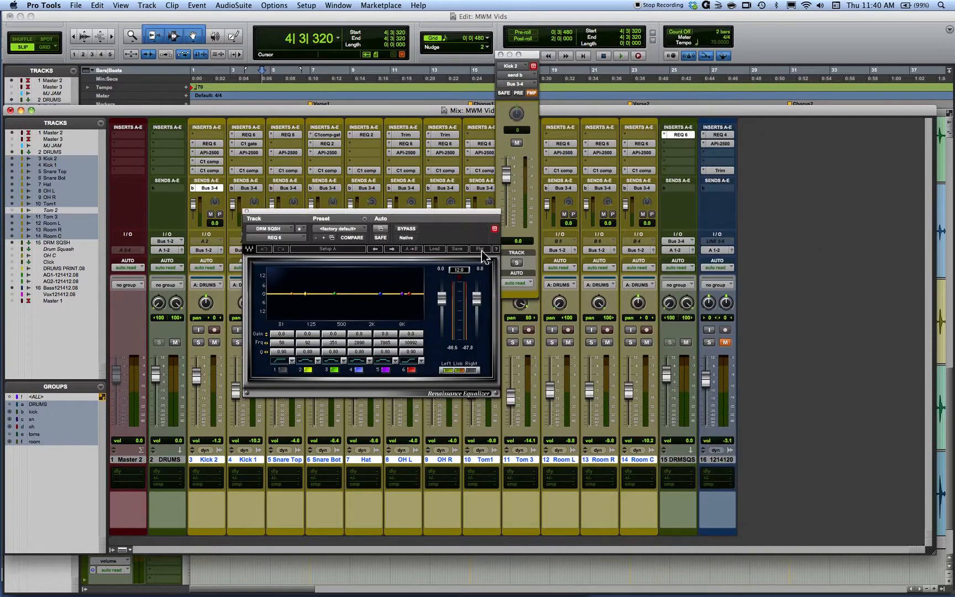
drag(445, 216, 505, 68)
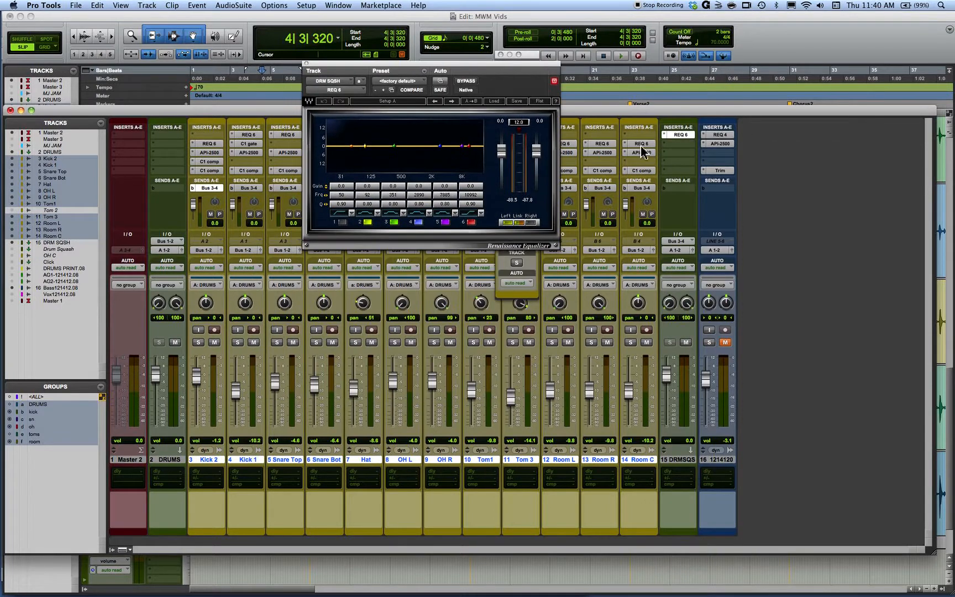
Insert the stereo CLA-76 compressor below the REQ 6 on DRM SQSH and close the Kick 2 send window
click(669, 143)
mouse_move(681, 161)
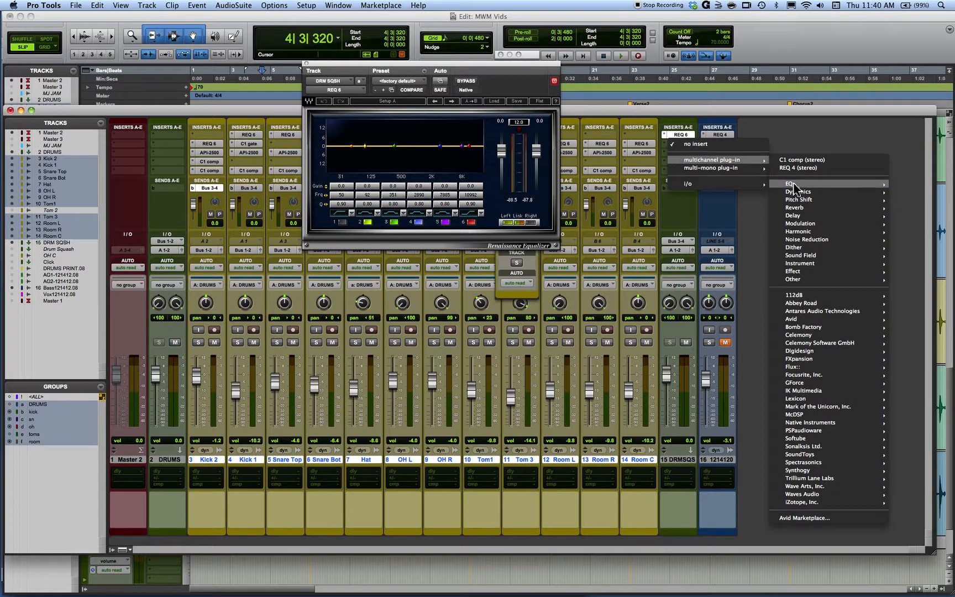
mouse_move(797, 194)
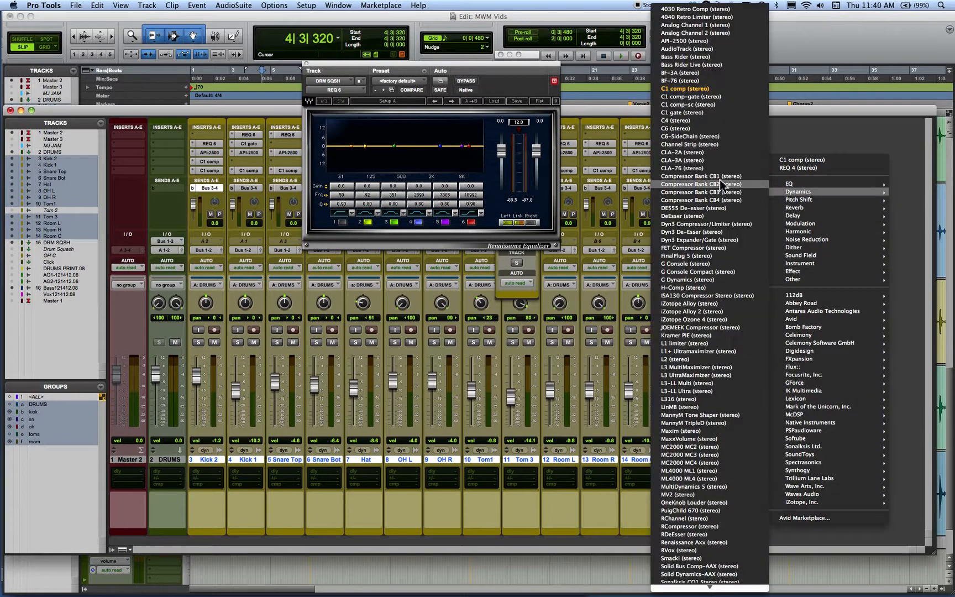
click(695, 168)
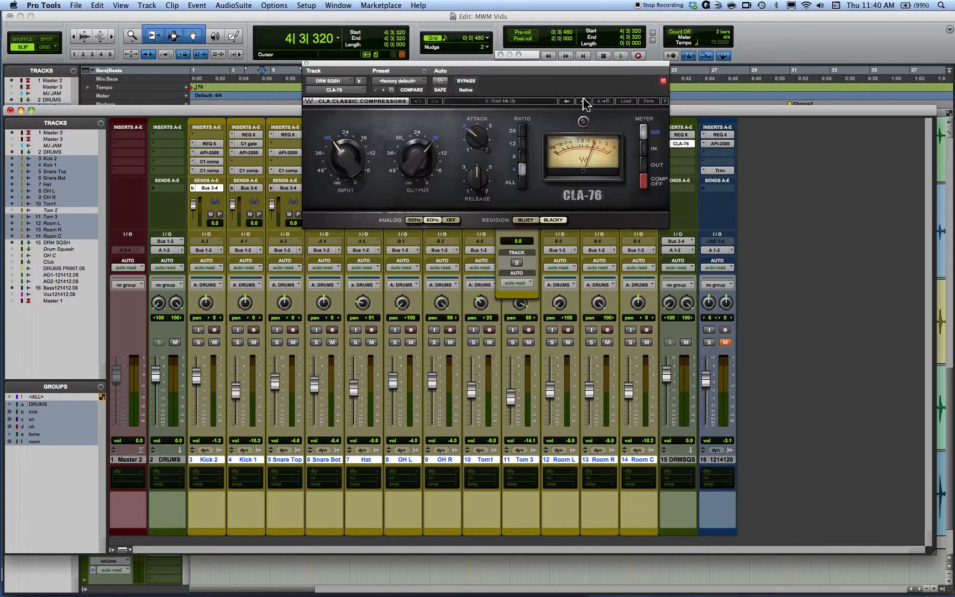
drag(520, 68, 681, 208)
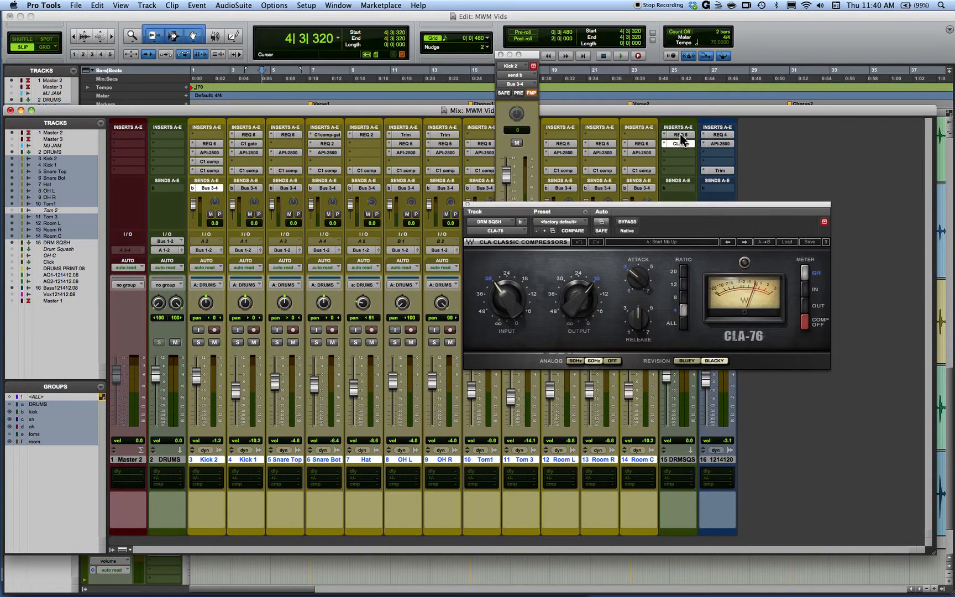
click(500, 54)
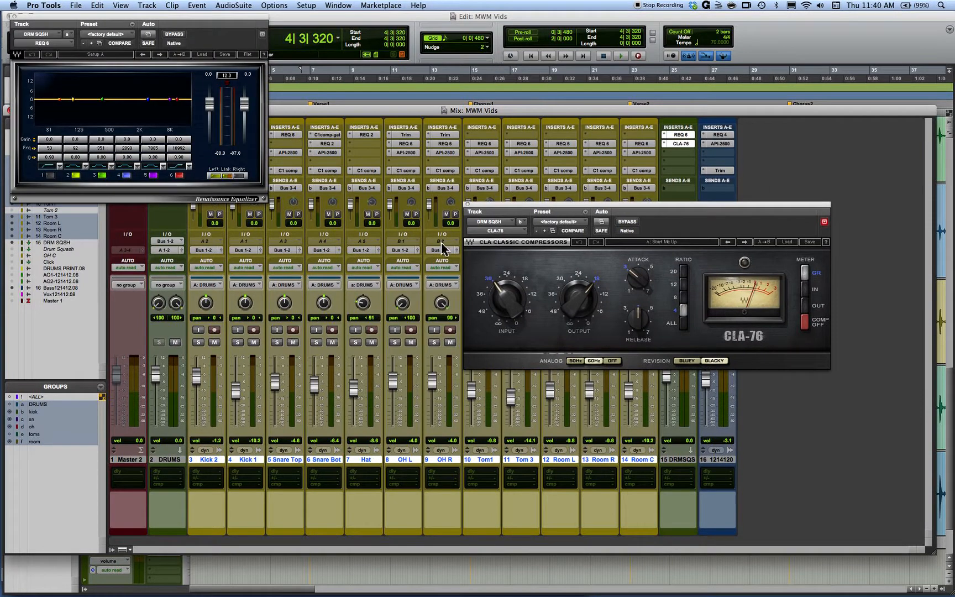
drag(482, 210, 476, 299)
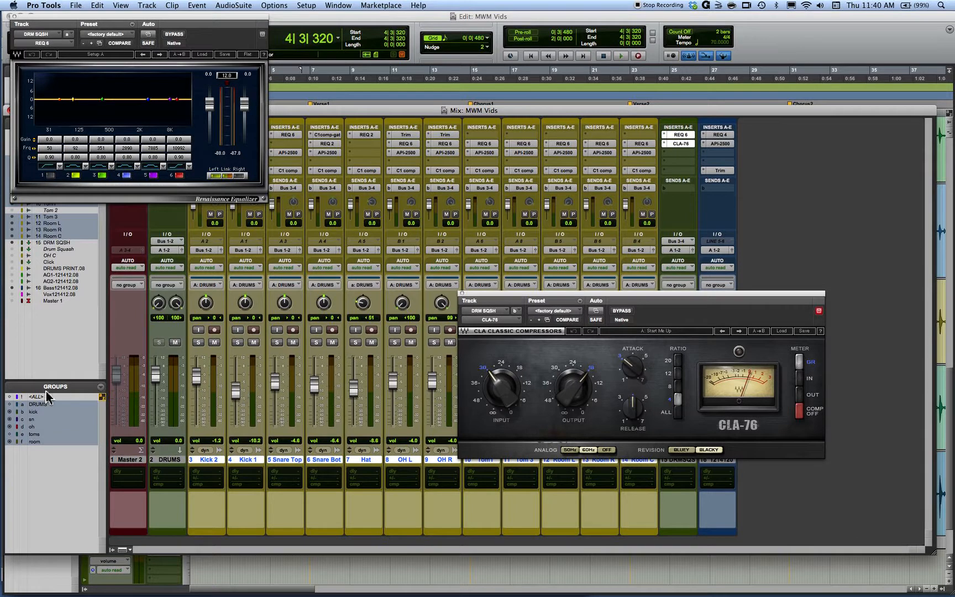
Deactivate the DRUMS mix group and arrange the REQ 6 window above the CLA-76 window
click(40, 406)
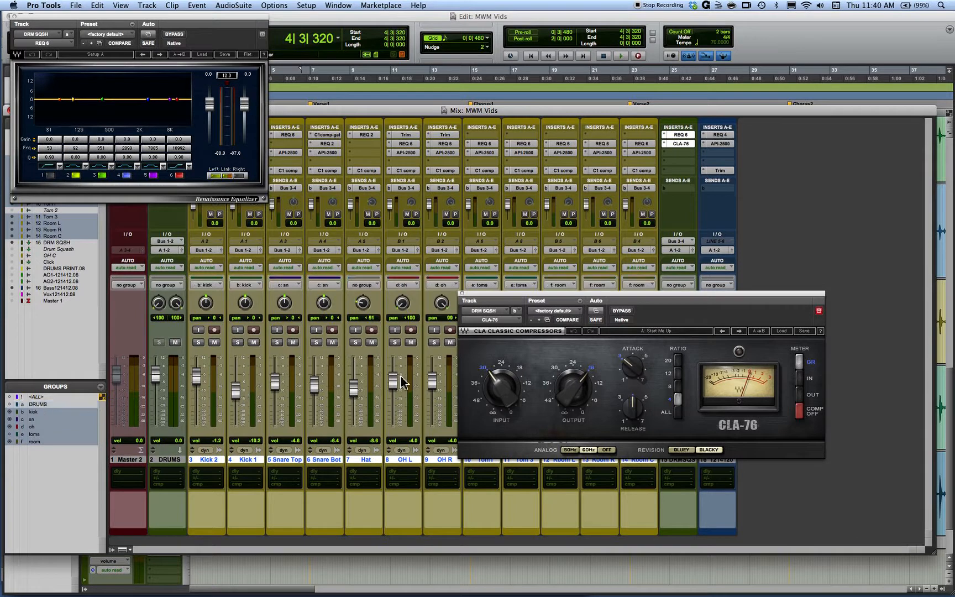
drag(550, 300, 667, 269)
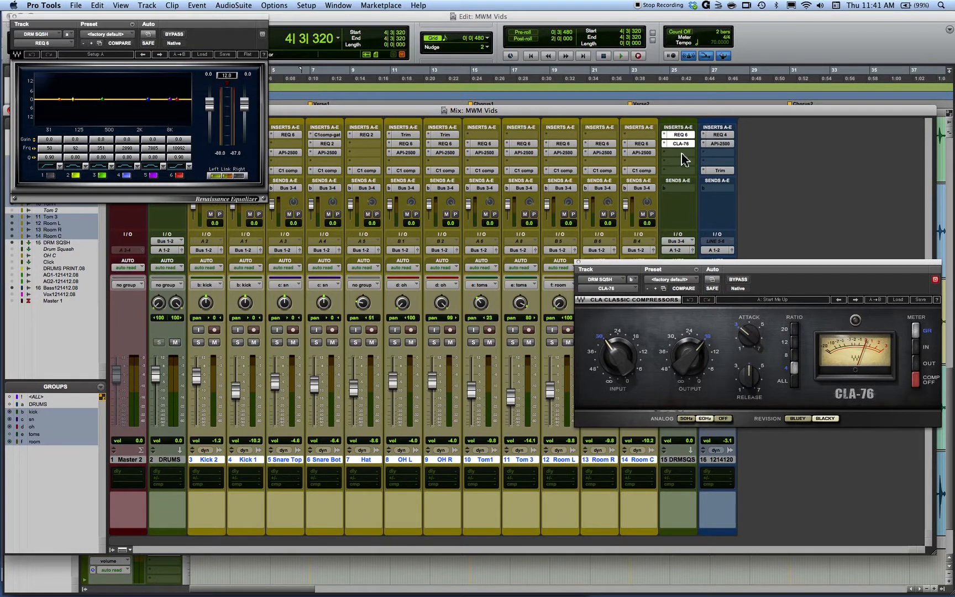
drag(681, 268, 318, 259)
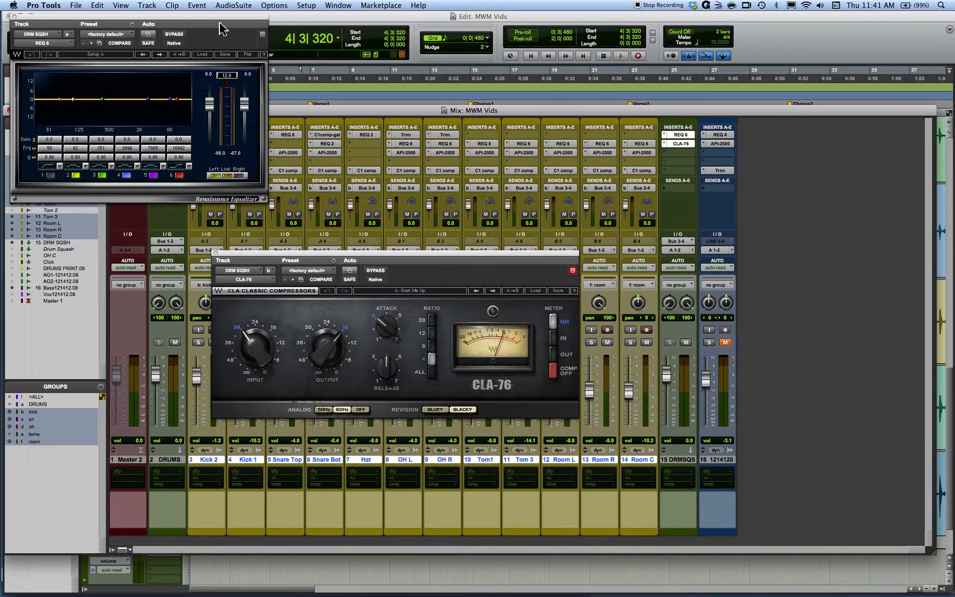
drag(219, 27, 461, 53)
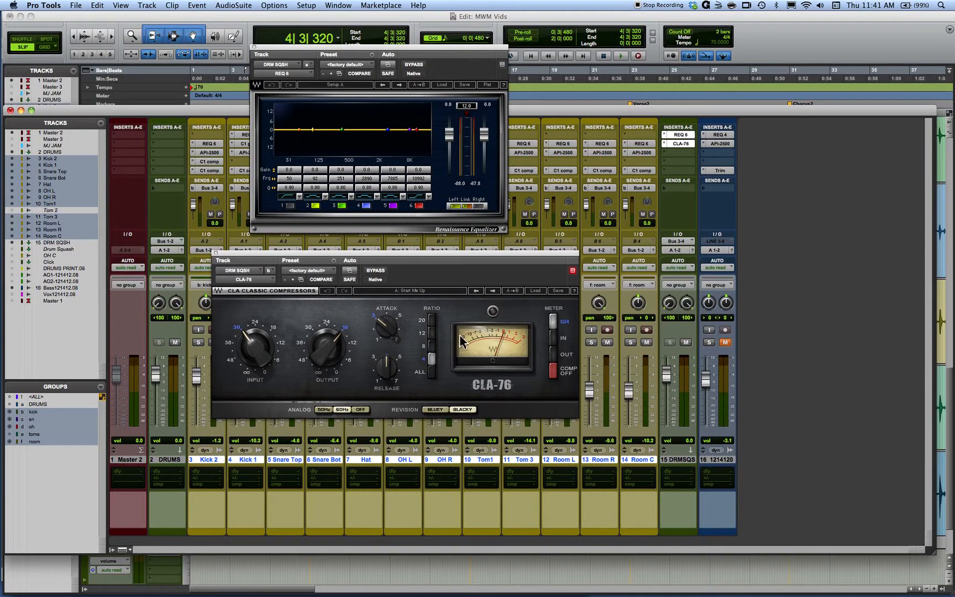
drag(488, 257, 497, 252)
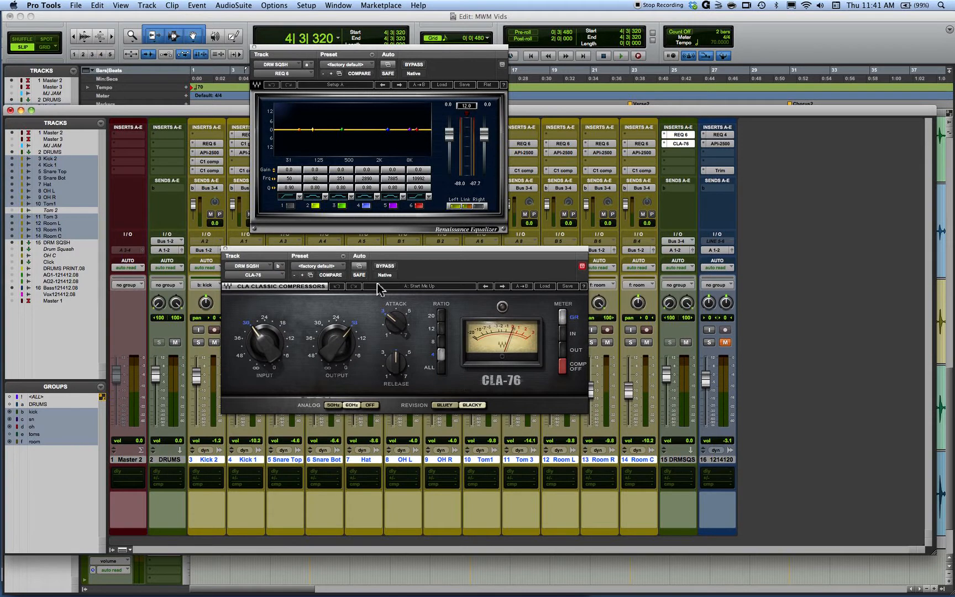
Set the CLA-76 ratio to ALL and move its window clear of the DRUMS track's mute control
click(441, 368)
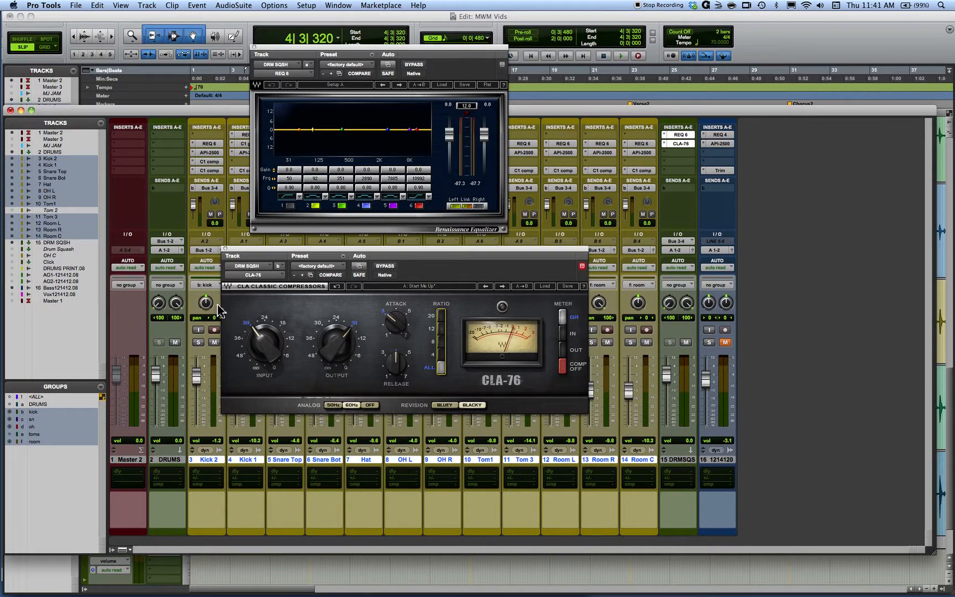
drag(313, 251, 344, 301)
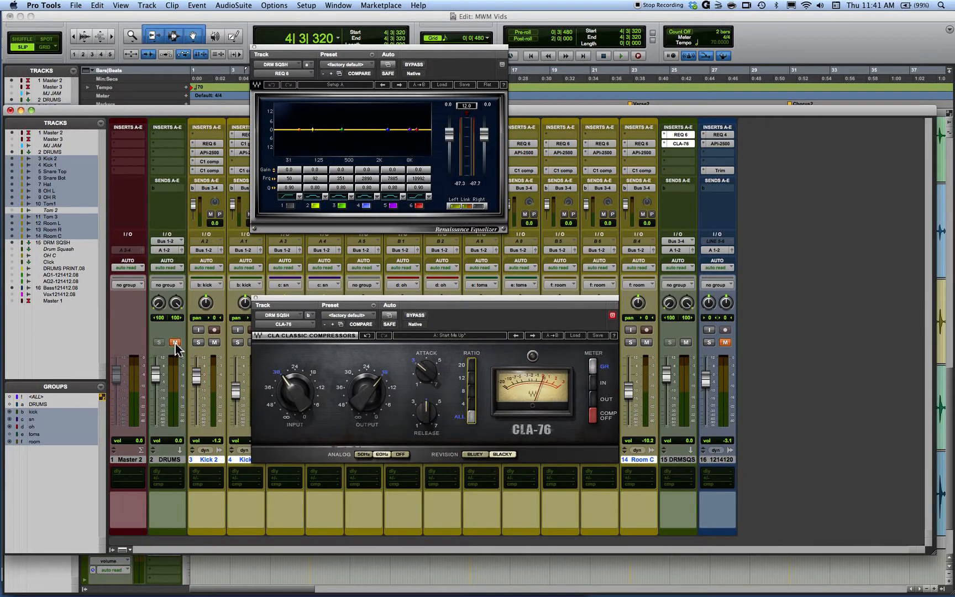
Play the session and briefly unmute the DRUMS track to audition the dry drums without DRM SQSH
key(space)
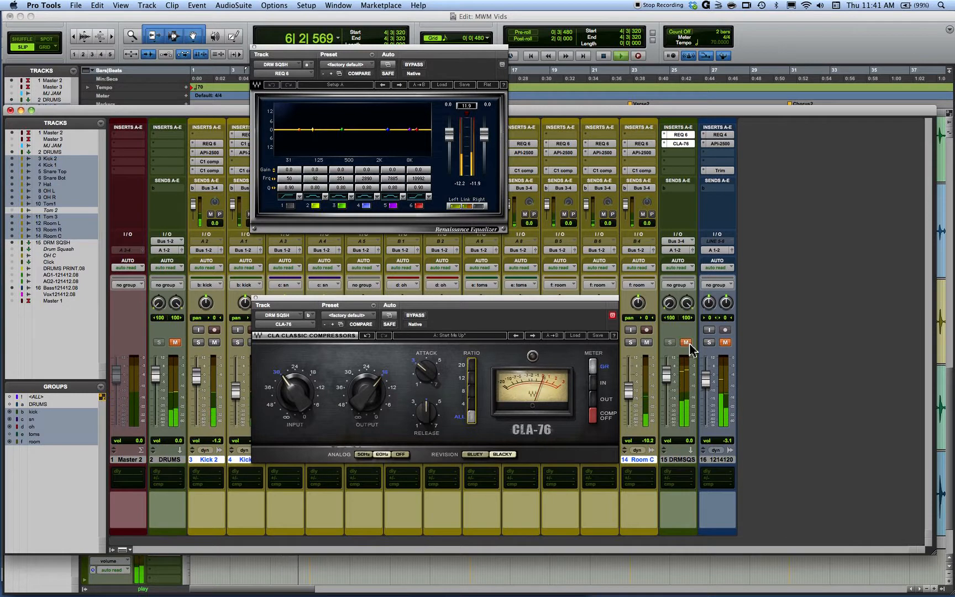
click(174, 342)
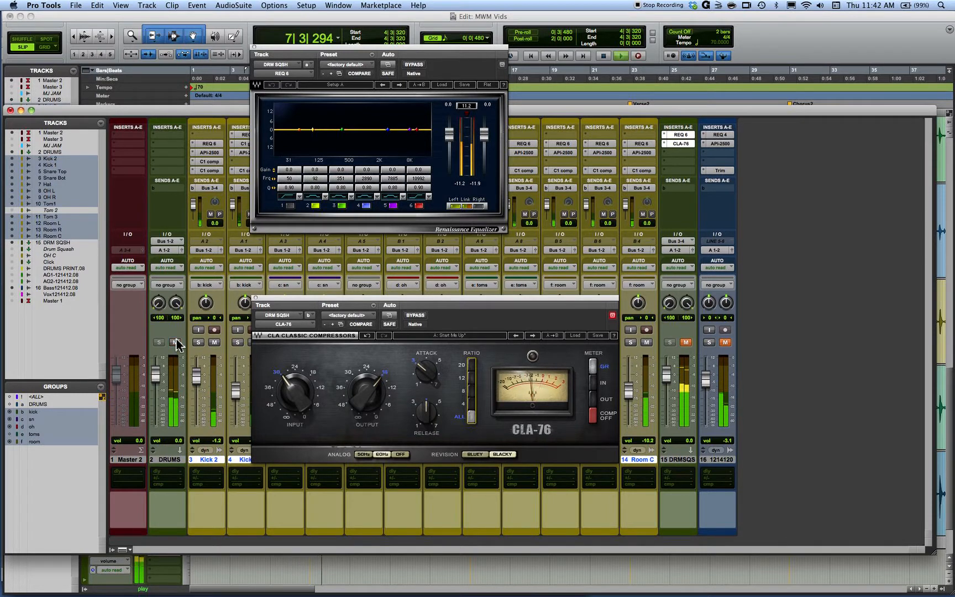
click(176, 342)
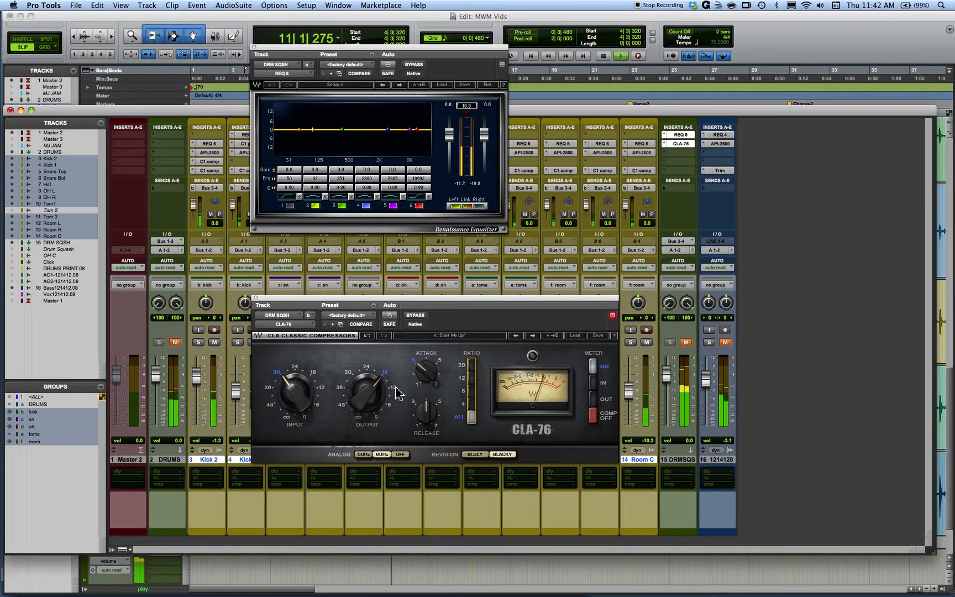
Unmute DRM SQSH and raise the CLA-76 input slightly past the 24 mark and the output to about -21.3
click(292, 399)
drag(292, 399, 292, 383)
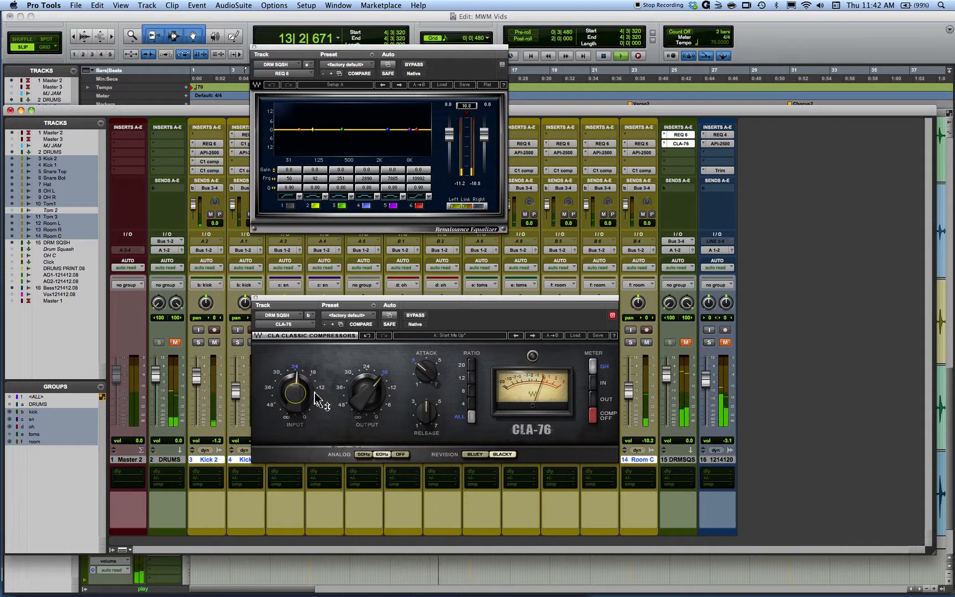
click(685, 343)
click(369, 376)
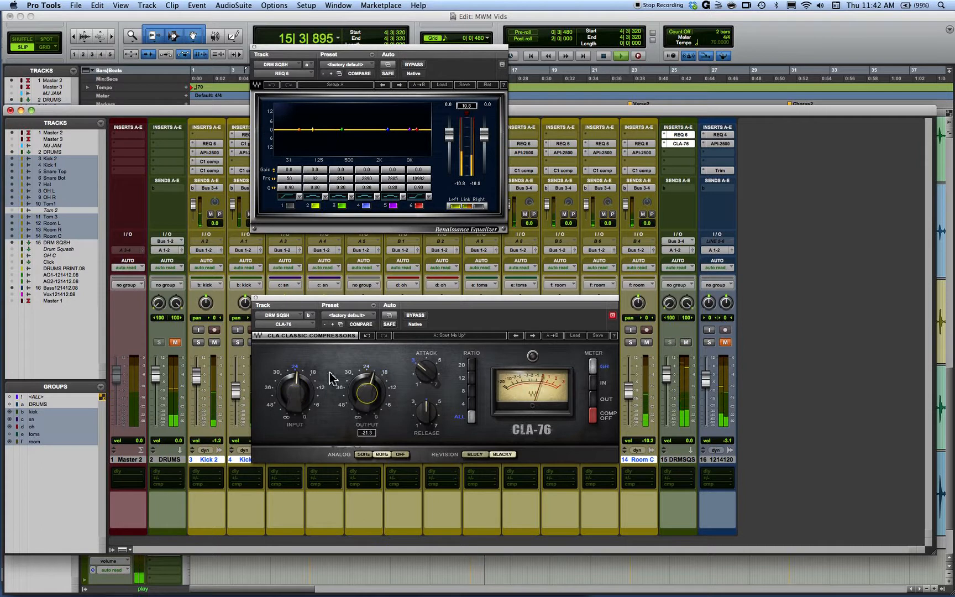
drag(298, 398, 298, 394)
Set the CLA-76 attack to 7.00 and the release to about 5.36 while auditioning the squashed drums
drag(426, 371, 407, 278)
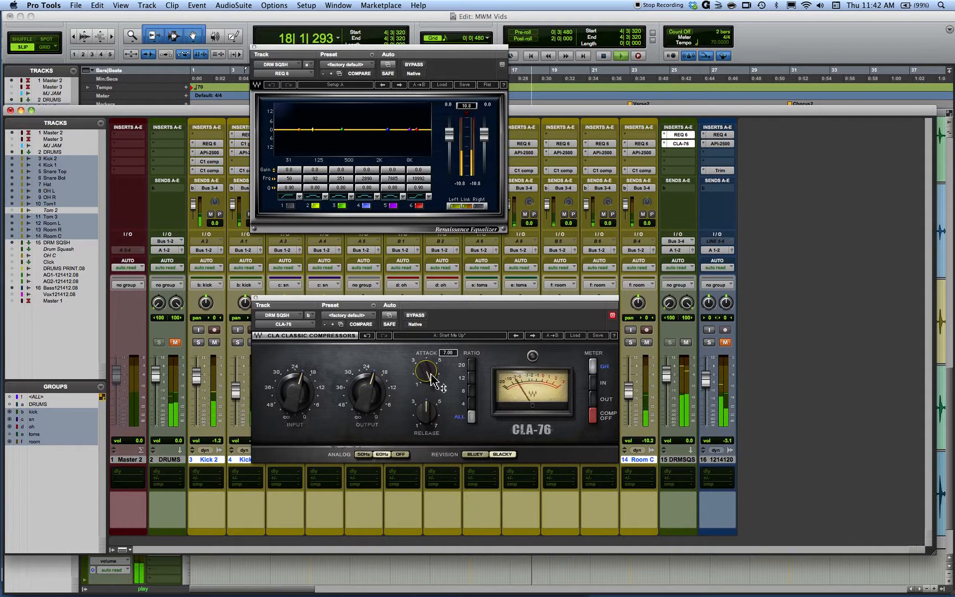
mouse_move(420, 417)
mouse_down()
mouse_move(421, 404)
mouse_move(429, 426)
mouse_move(425, 413)
mouse_up()
key(space)
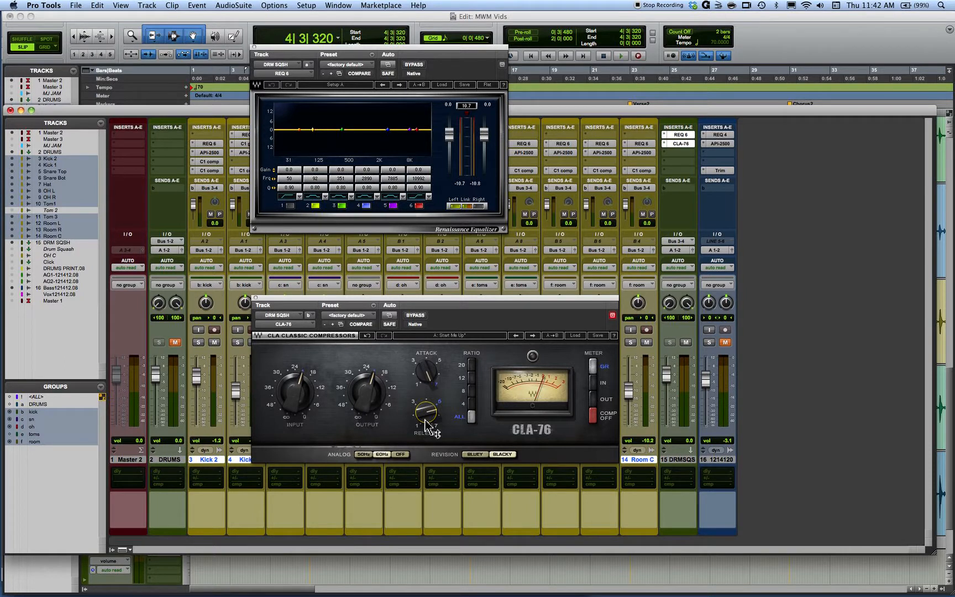
key(space)
mouse_move(427, 381)
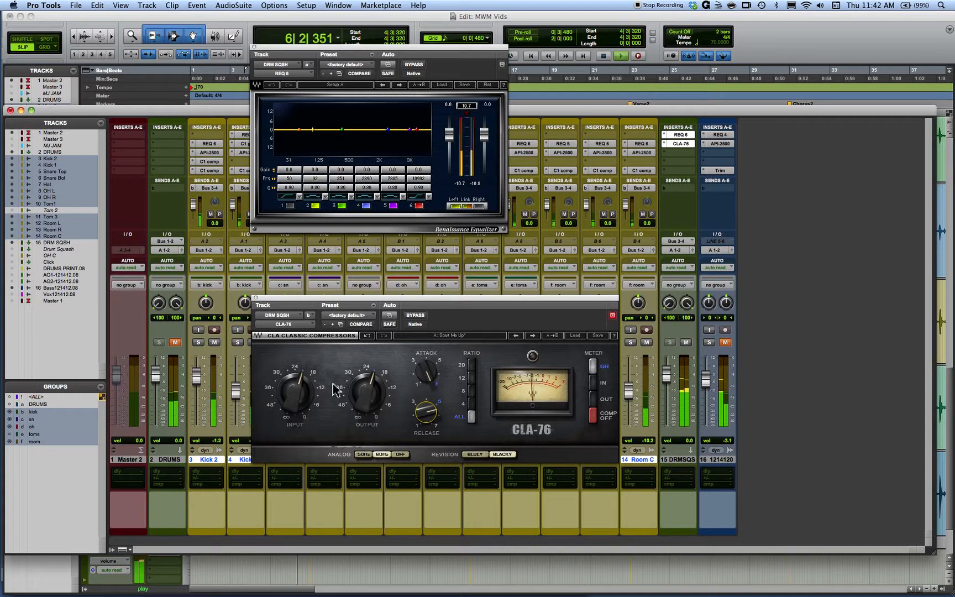
mouse_move(425, 410)
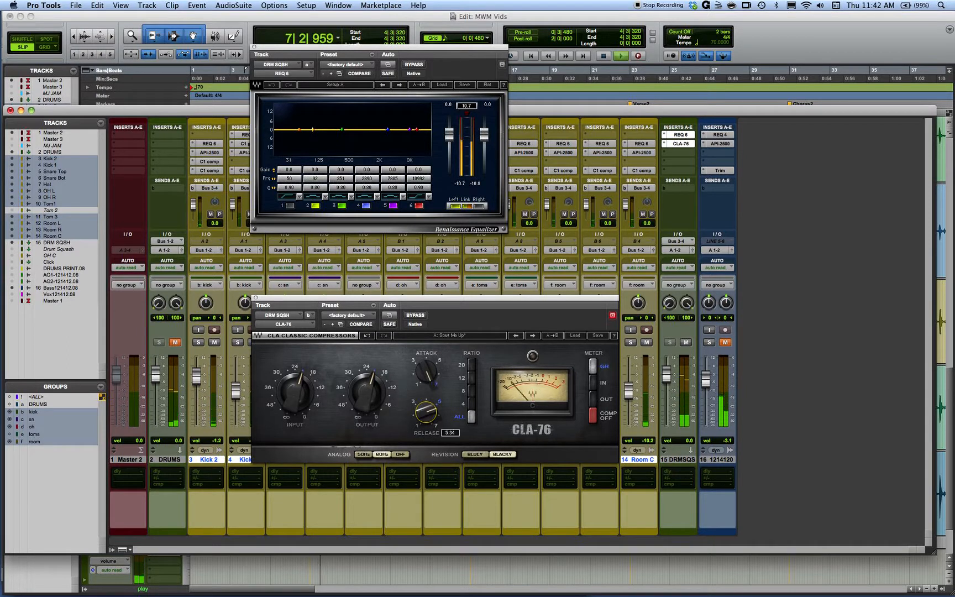
drag(424, 410, 425, 409)
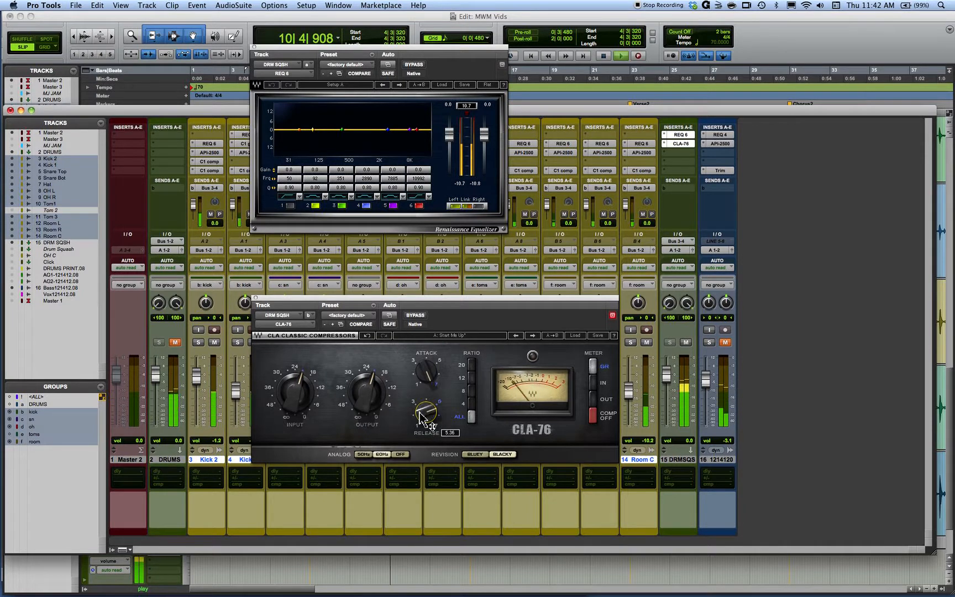
Move the plug-in windows off the sends and mute the Hat track's Bus 3-4 send
drag(326, 305, 538, 249)
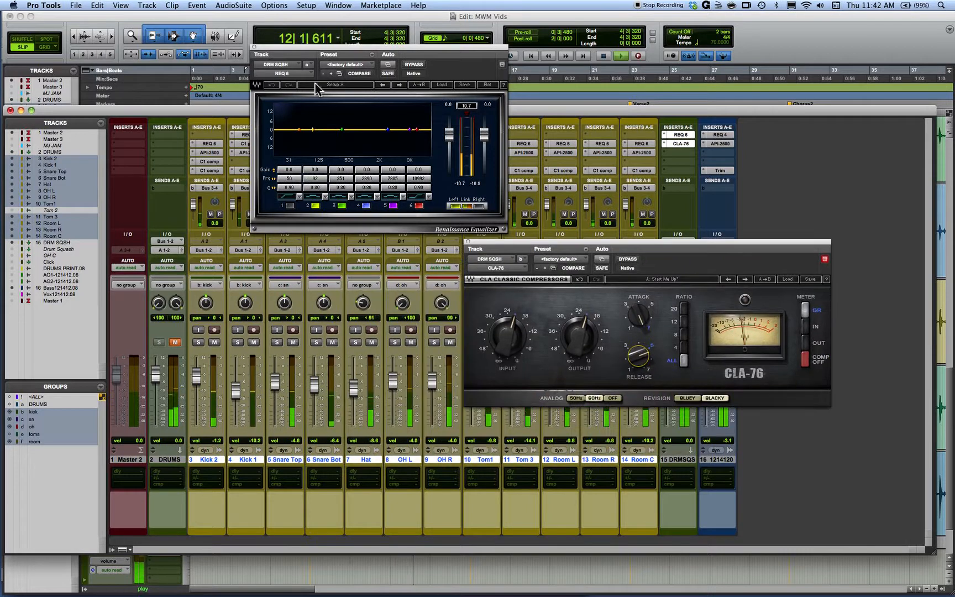
drag(310, 54, 49, 81)
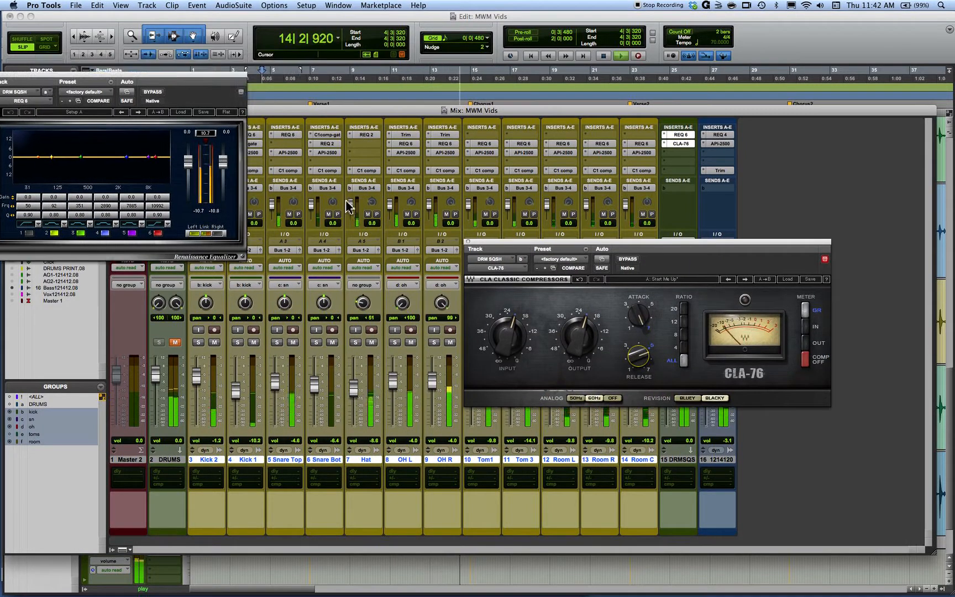
click(368, 215)
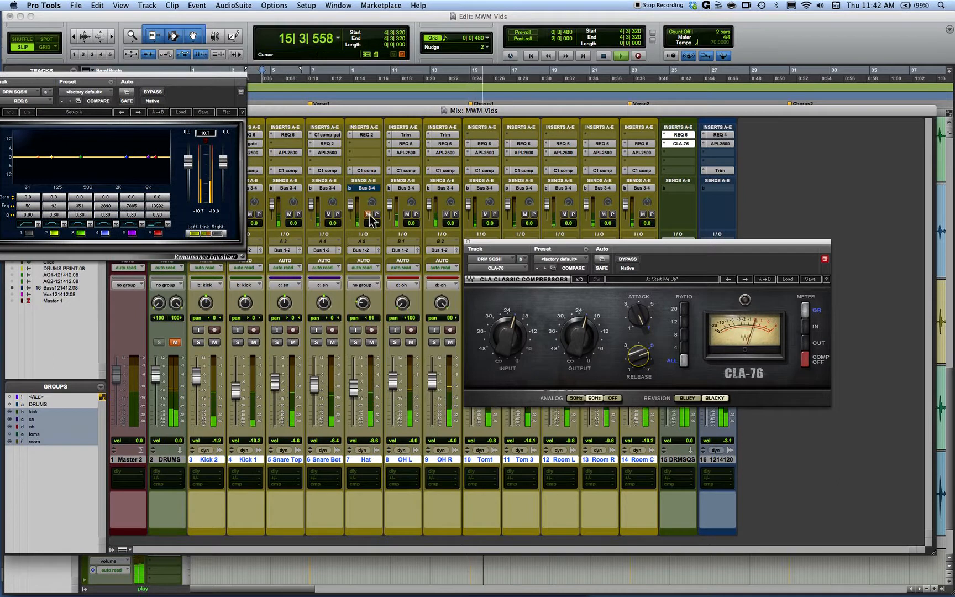
drag(540, 246, 667, 200)
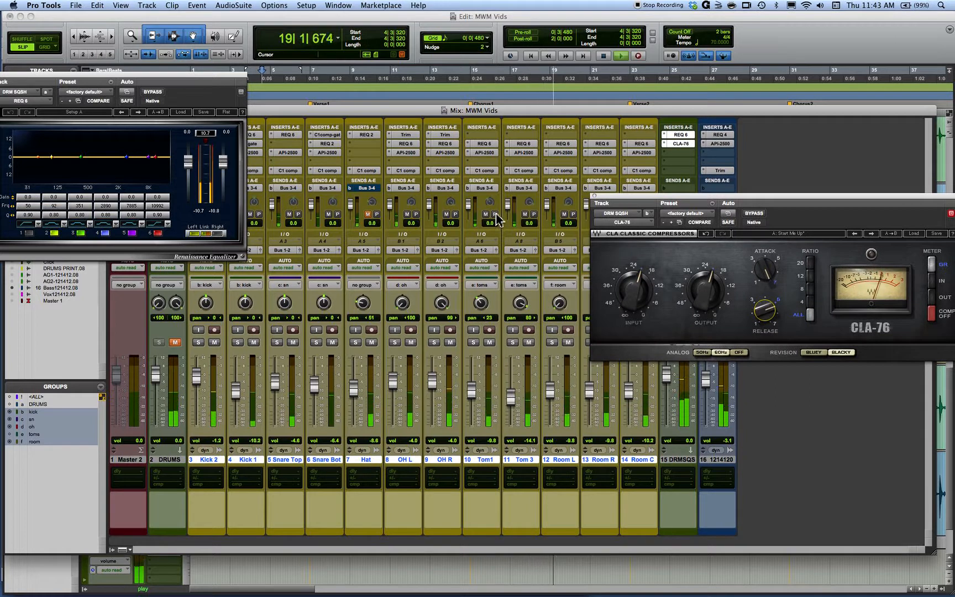
Briefly mute the Bus 3-4 sends of OH L and OH R to audition the squashed drums without overheads, and stop playback
click(408, 215)
click(446, 215)
click(447, 215)
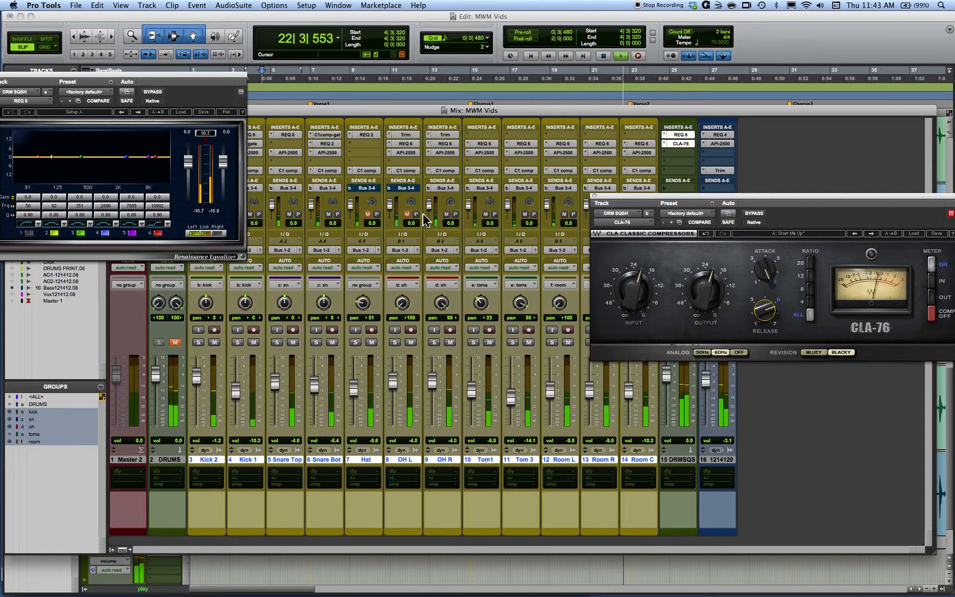
click(408, 214)
key(space)
Set the CLA-76 attack to 5.14 and readjust the release while playing the squashed drums
drag(626, 199, 428, 232)
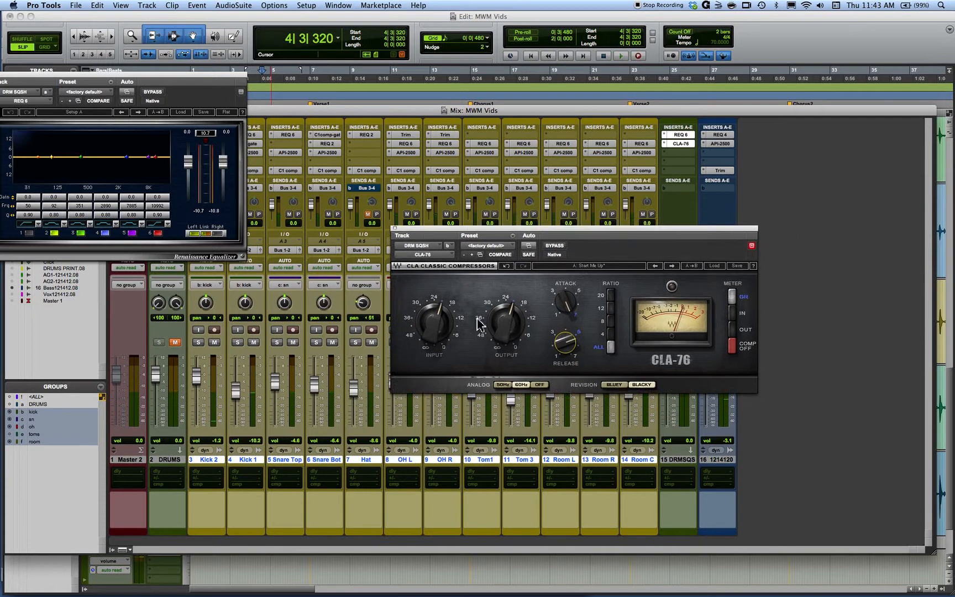
drag(565, 302, 565, 293)
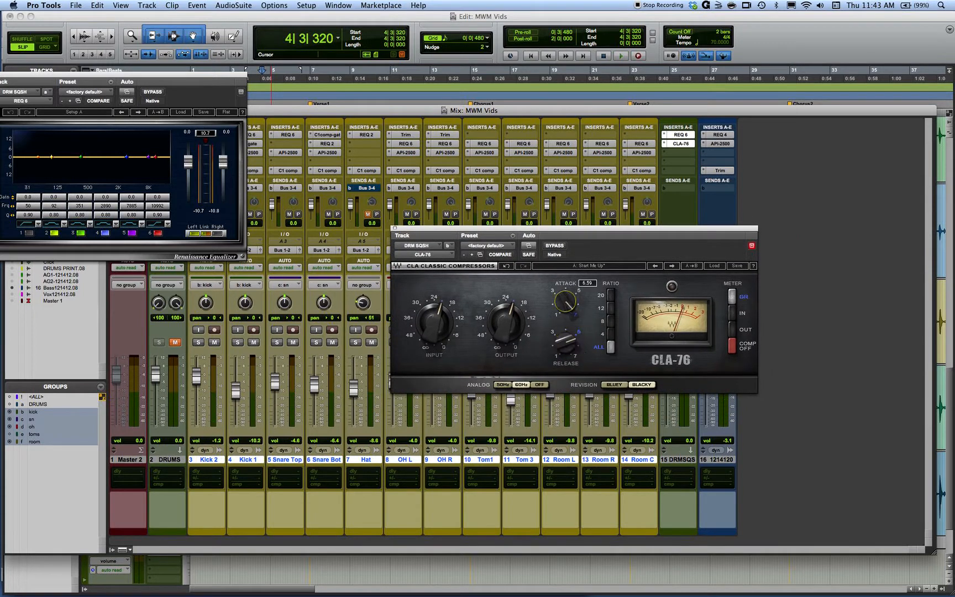
drag(564, 338, 562, 359)
key(space)
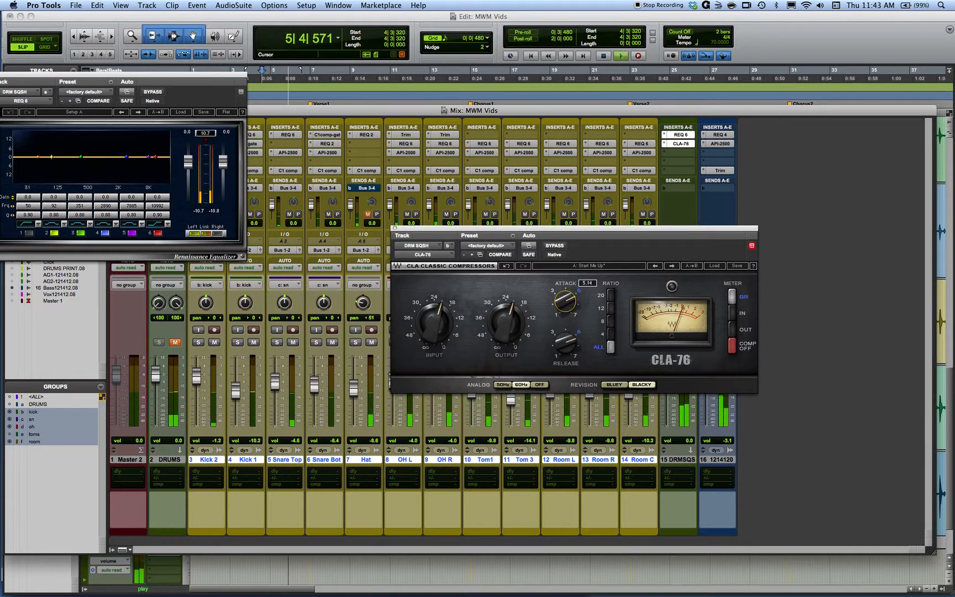
drag(563, 344, 563, 335)
Set the CLA-76 input to -17.0 and the output to about -24.8, comparing the level with the compressor bypassed
drag(434, 320, 434, 327)
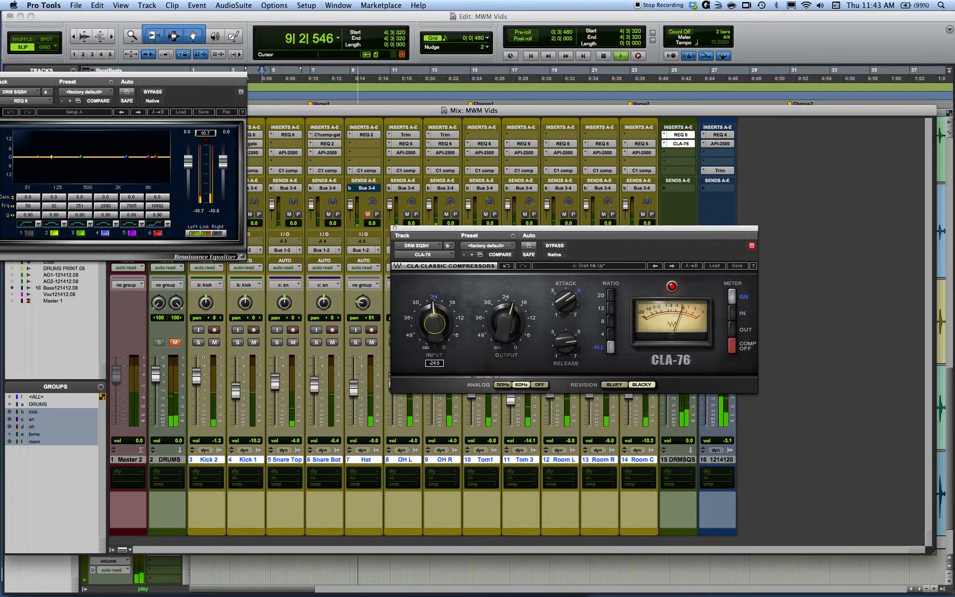
drag(435, 324, 435, 309)
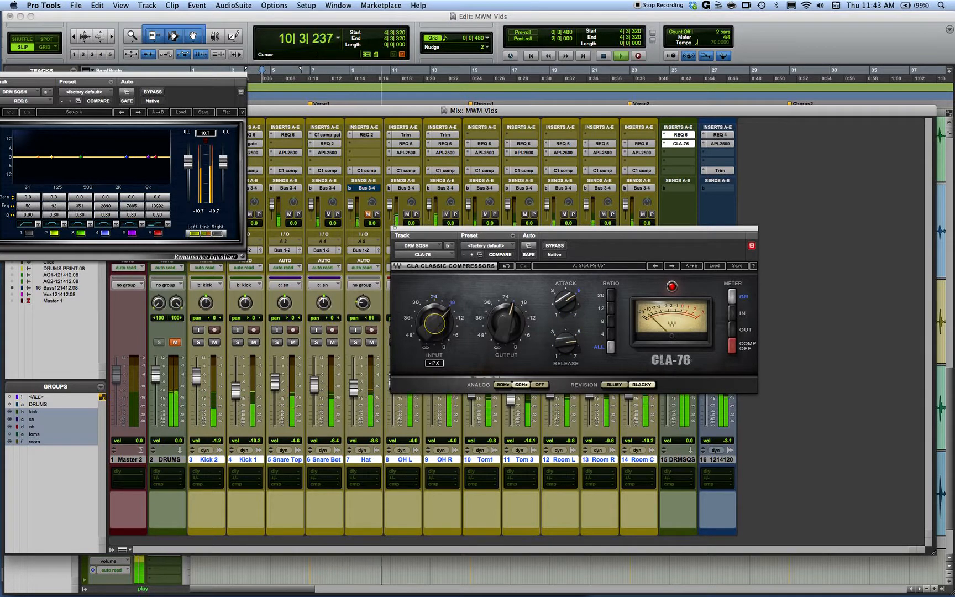
drag(506, 320, 506, 327)
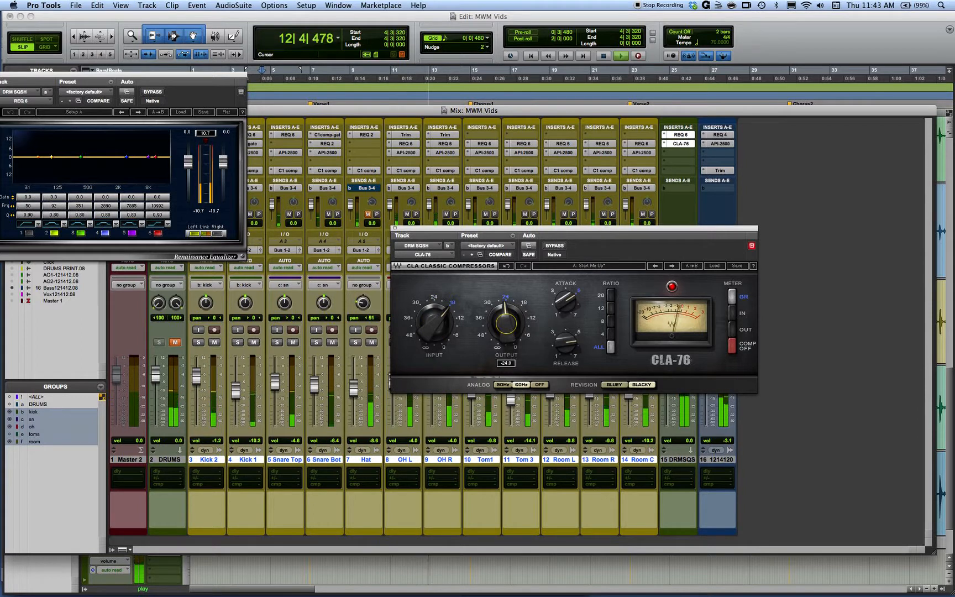
click(563, 246)
click(563, 246)
drag(508, 328, 509, 331)
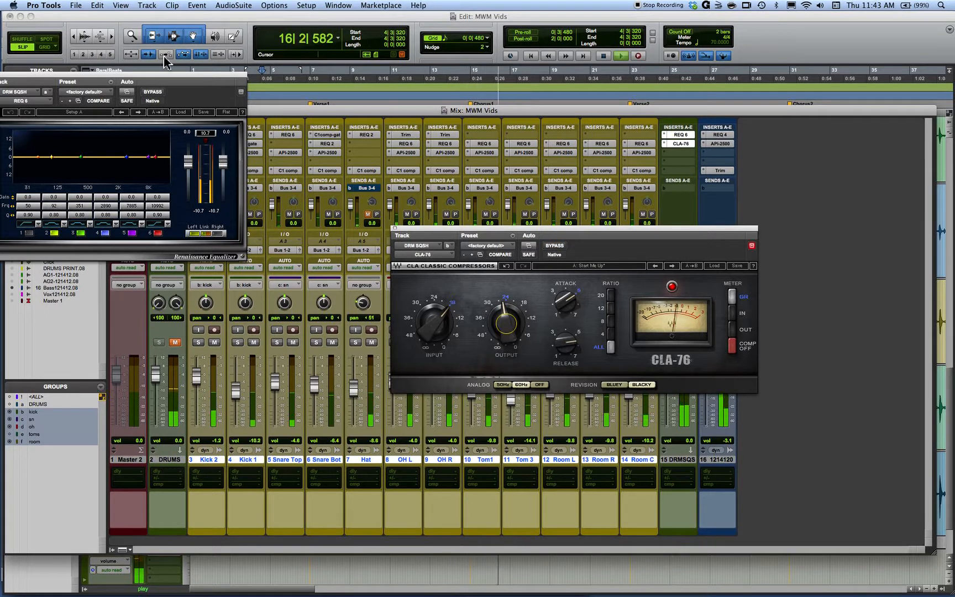
Turn on the band 1 high-pass filter in the DRM SQSH REQ 6 at 57 Hz with a Q of 1.41
drag(176, 74, 409, 77)
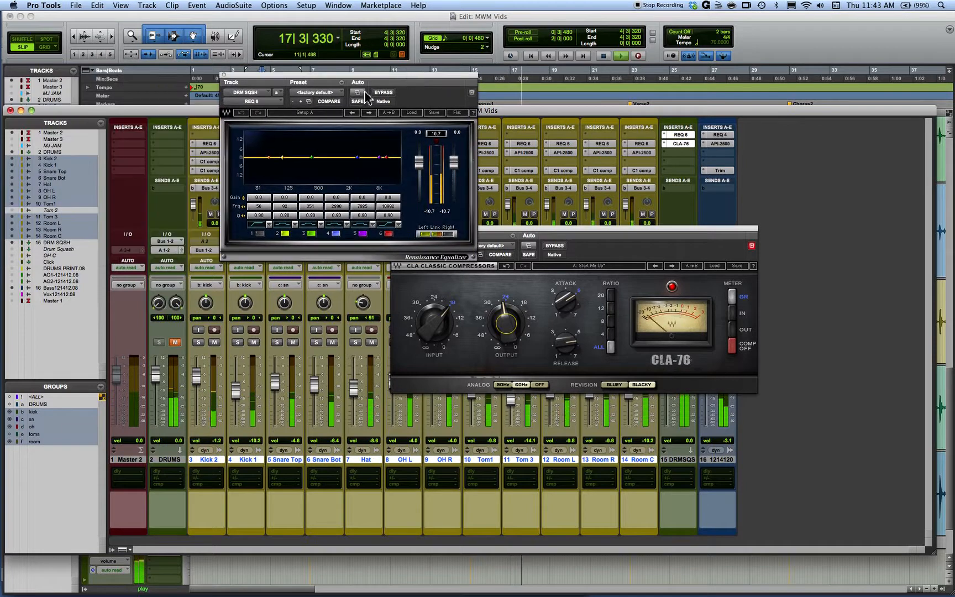
click(260, 232)
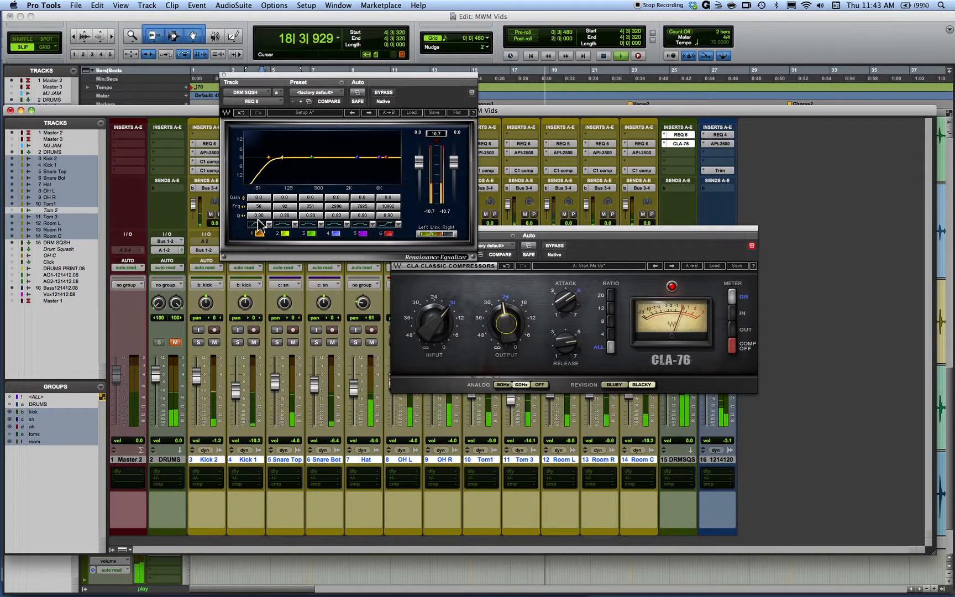
drag(259, 206, 306, 207)
Boost REQ 6 band 2 by 7.5 dB at 61 Hz with Q 5.70, and cut band 3 by 5.6 dB at 223 Hz with Q 0.40
click(290, 216)
click(288, 198)
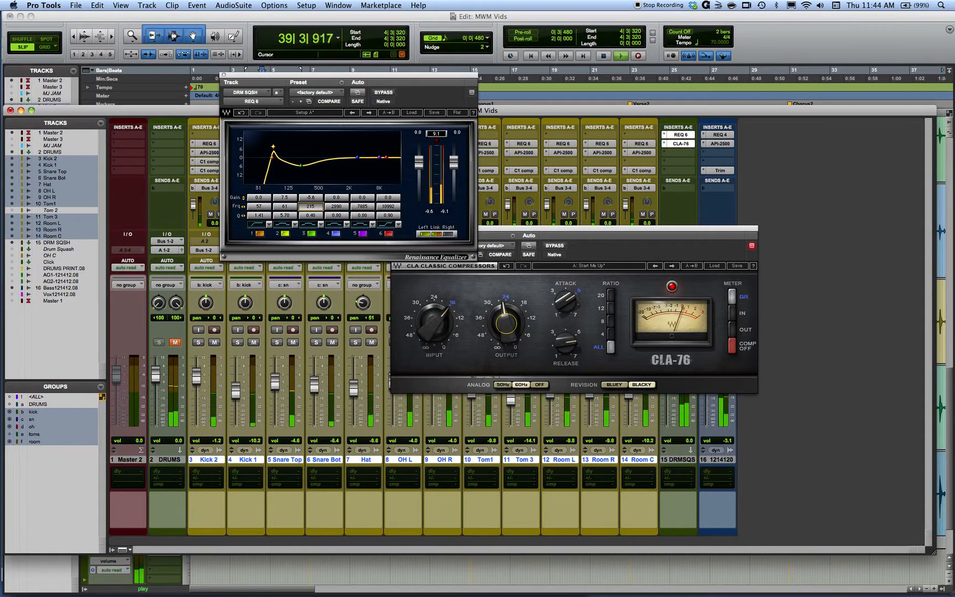
Turn on the REQ 6 band 6 low-pass filter at 7606 Hz with a Q of 0.71
click(385, 225)
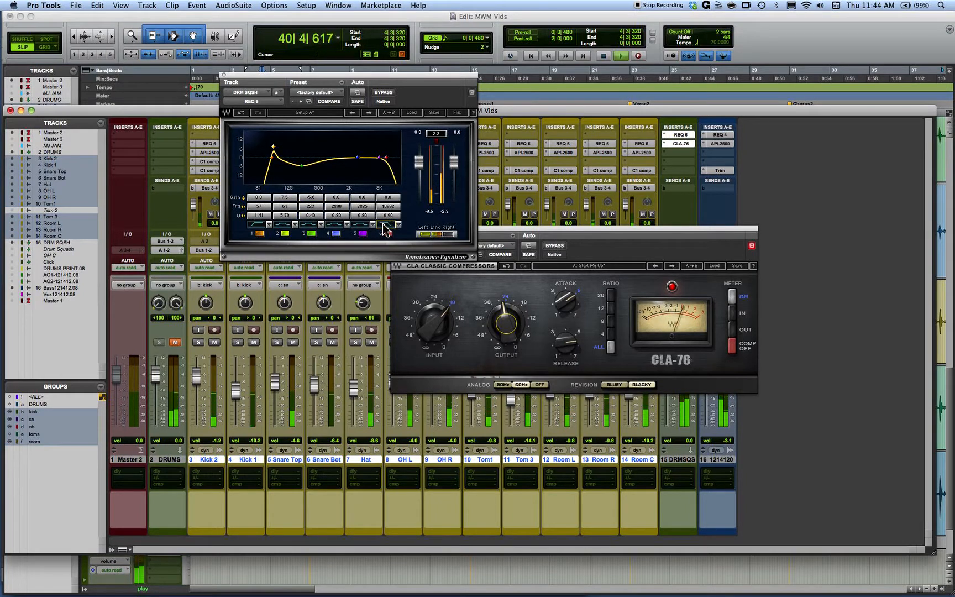
click(392, 217)
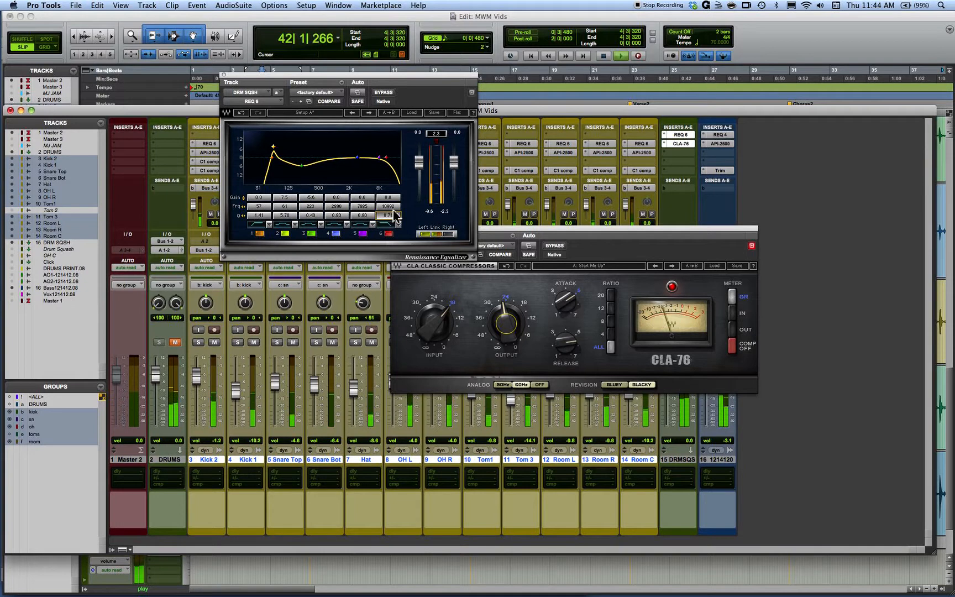
mouse_move(390, 208)
mouse_down()
mouse_move(381, 208)
mouse_move(389, 210)
mouse_up()
Cut REQ 6 band 4 by 4.8 dB at 788 Hz and boost band 5 by 2.1 dB at about 1874 Hz with Q 1.41
drag(360, 158, 325, 164)
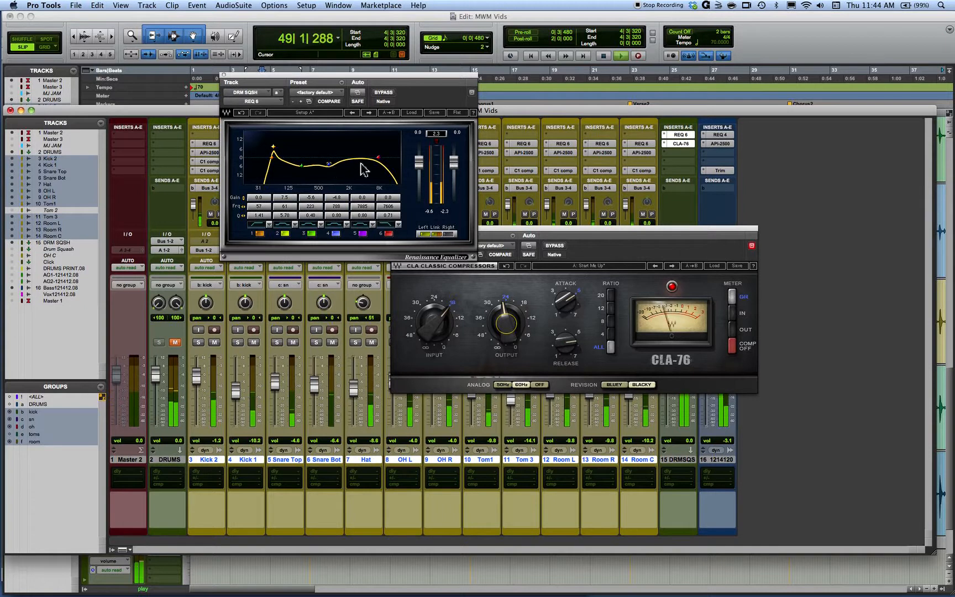
mouse_move(362, 198)
mouse_down()
mouse_move(362, 188)
mouse_move(362, 212)
mouse_move(365, 203)
mouse_up()
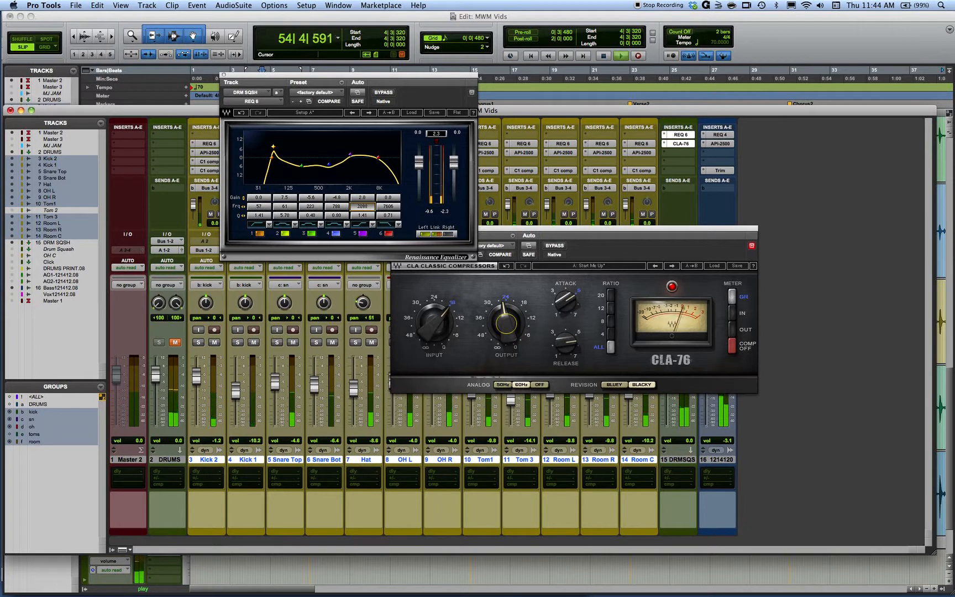
drag(364, 198, 364, 198)
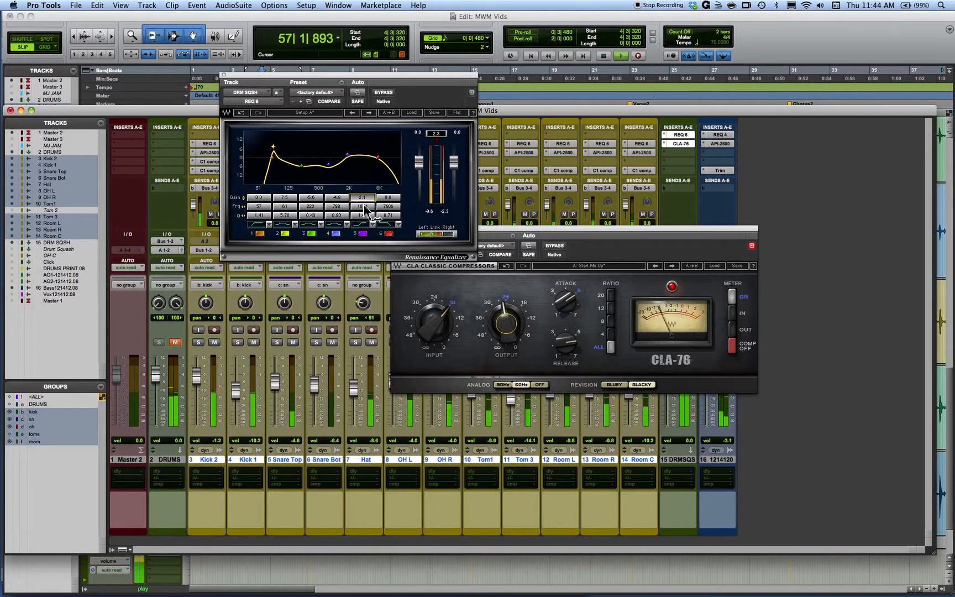
Compare REQ 6 bands 5 and 6 on and off, and set band 6 to 8537 Hz and band 5 to 1682 Hz with Q 0.71
click(363, 234)
click(390, 234)
click(390, 233)
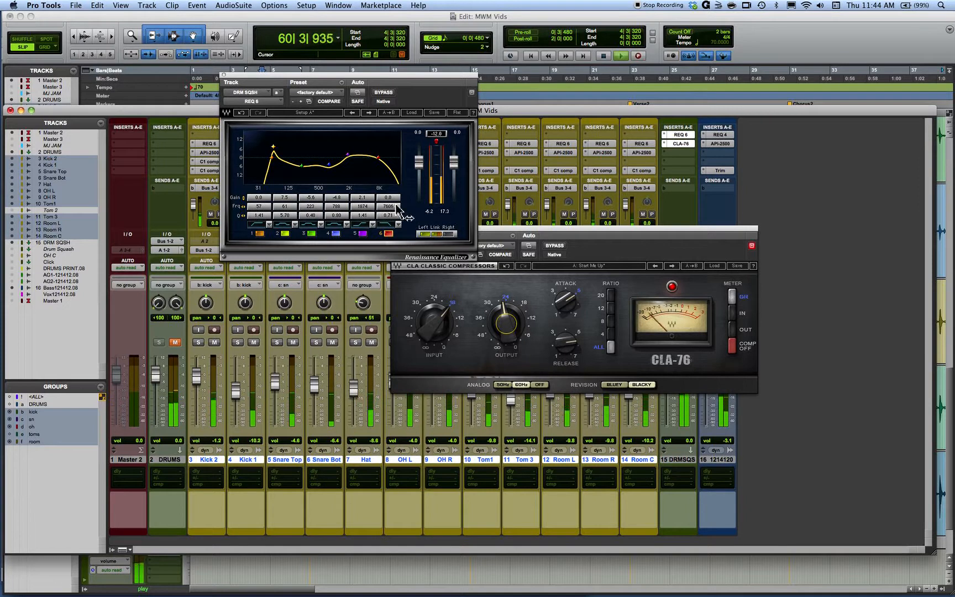
click(392, 208)
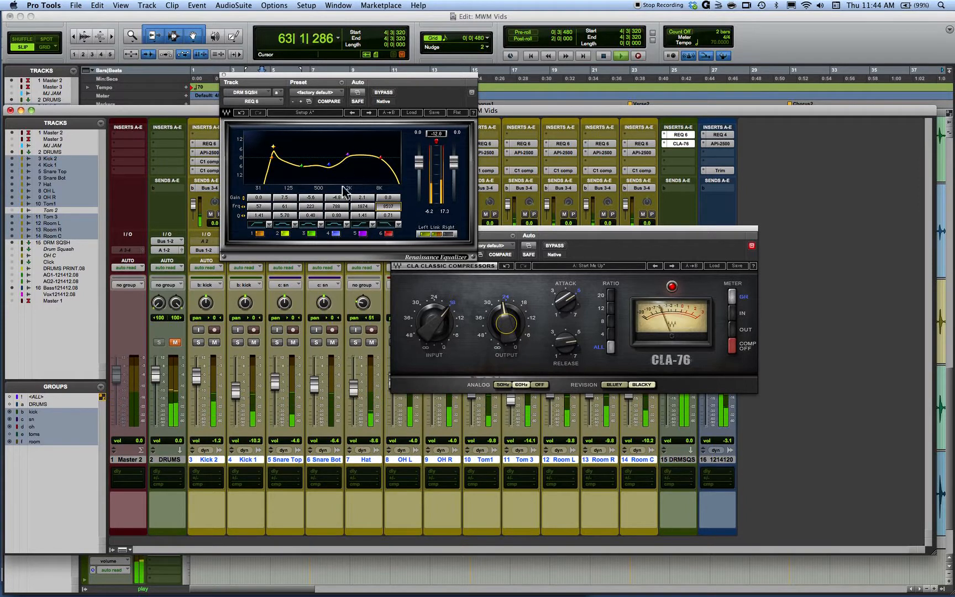
click(362, 206)
drag(363, 206, 364, 219)
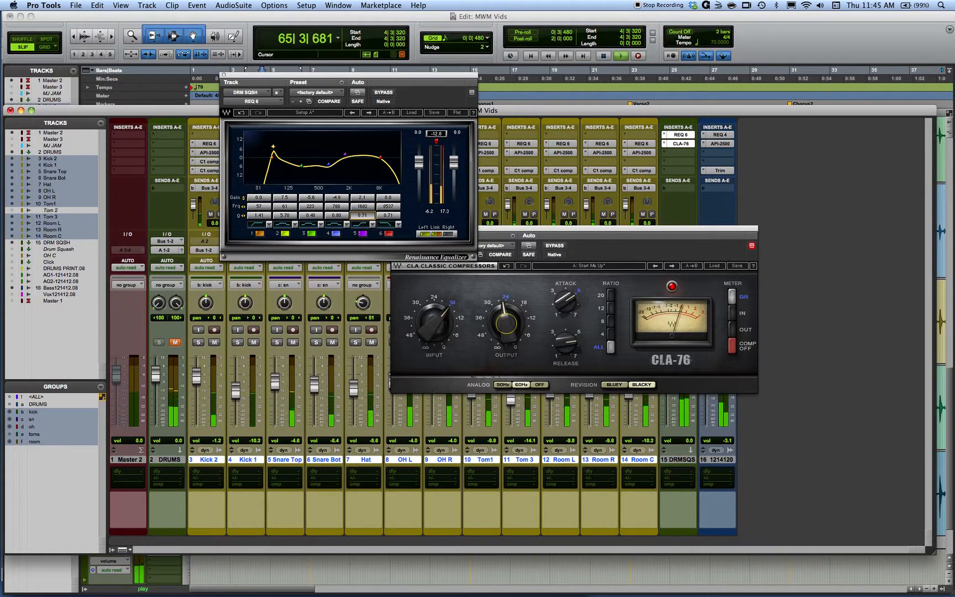
Compare the REQ 6 with its bypass and raise the band 2 boost to 8.5 dB at 64 Hz
click(382, 93)
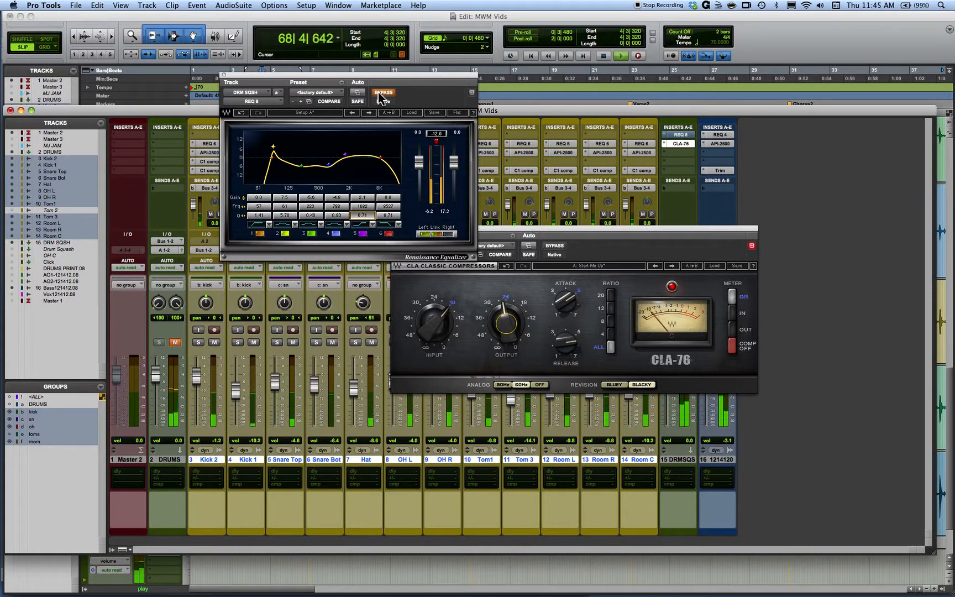
click(381, 93)
click(299, 163)
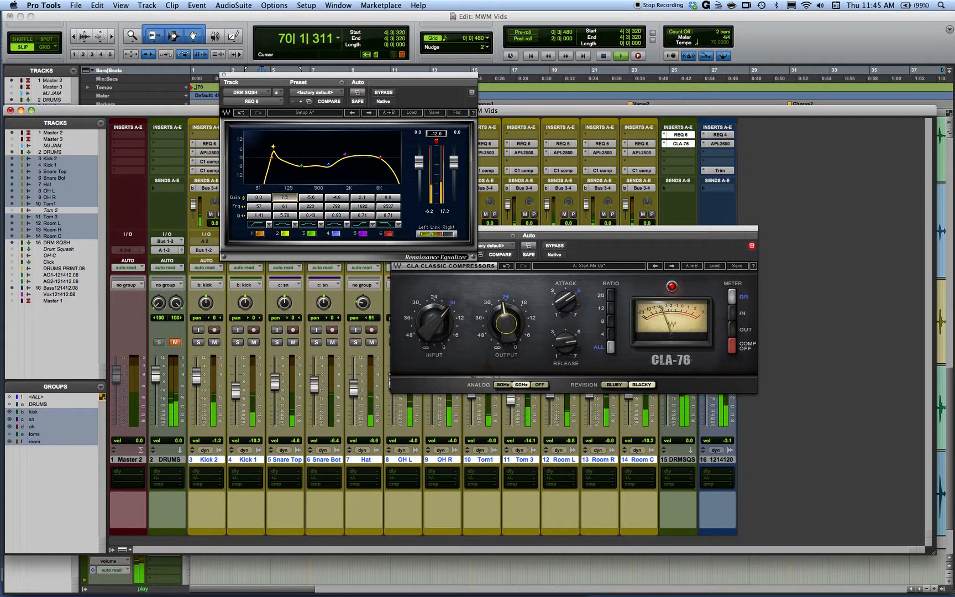
drag(289, 206, 289, 204)
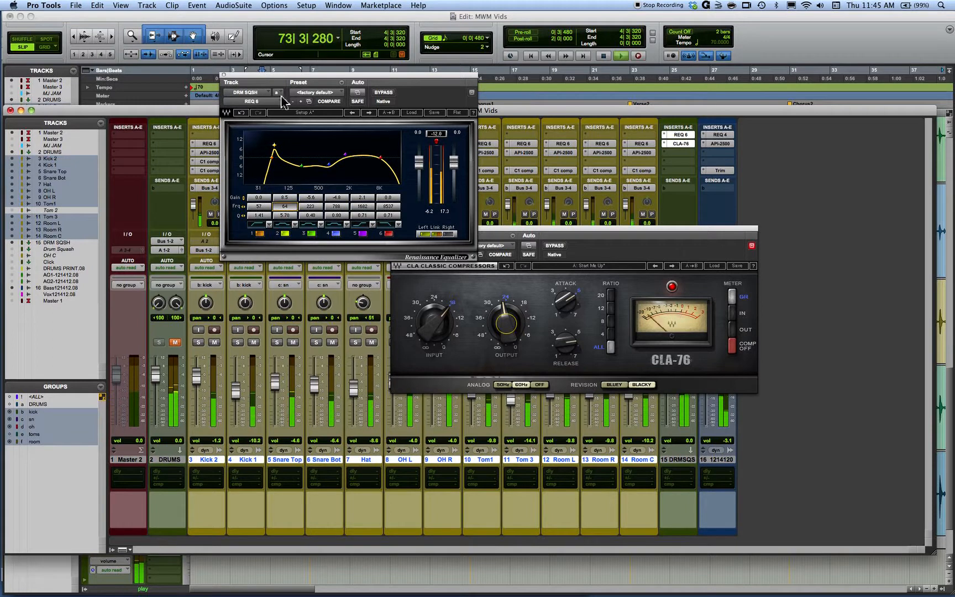
Retune REQ 6 band 4 to -5.0 dB at 599 Hz and band 5 to 1.9 dB at 1278 Hz
drag(284, 78, 597, 30)
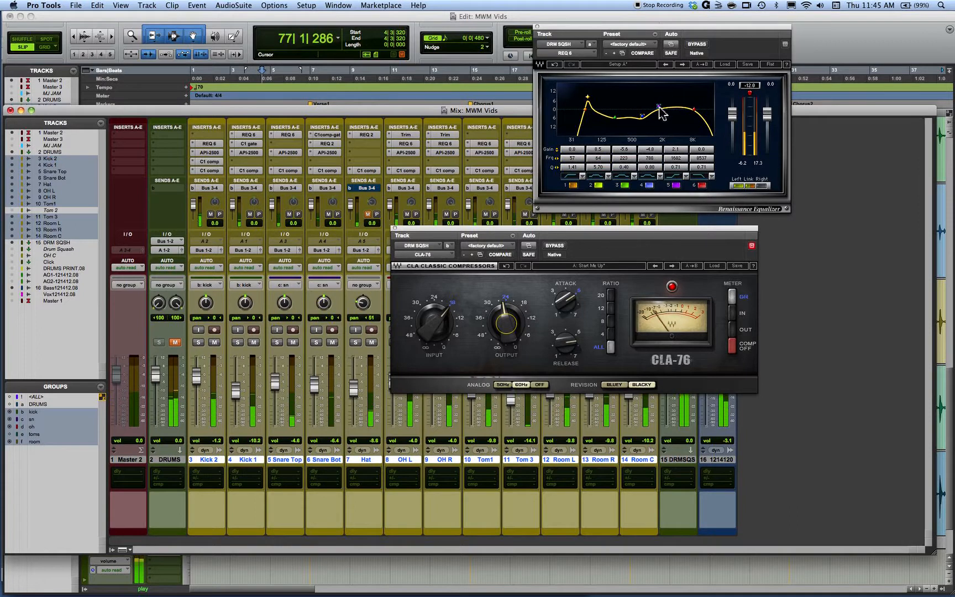
drag(642, 116, 637, 117)
Lower the Bus 3-4 sends of Tom1, Tom 3 (to -24.1), OH L (to about -3.9) and OH R (to about -2.9)
drag(541, 229, 759, 233)
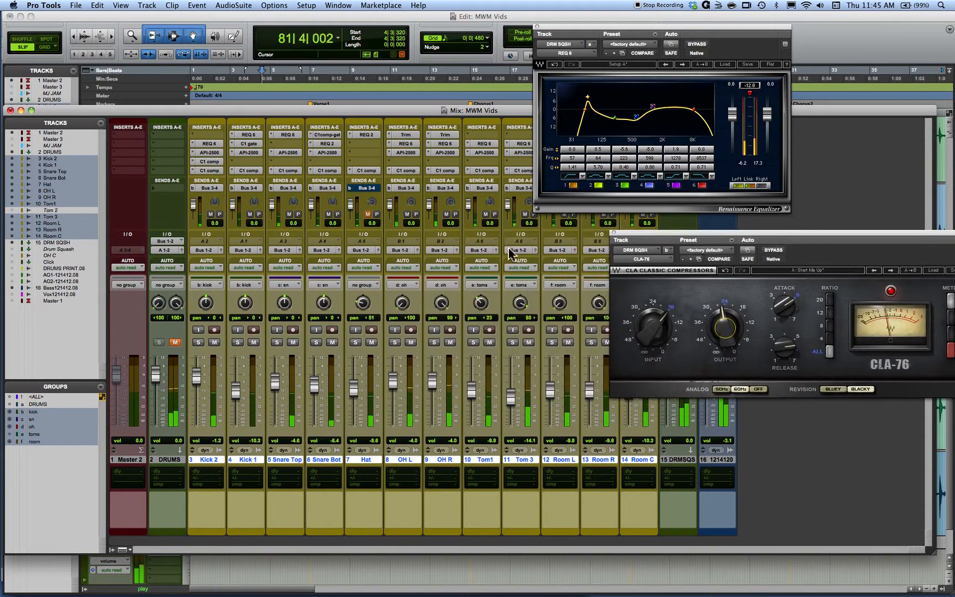
drag(510, 211, 511, 216)
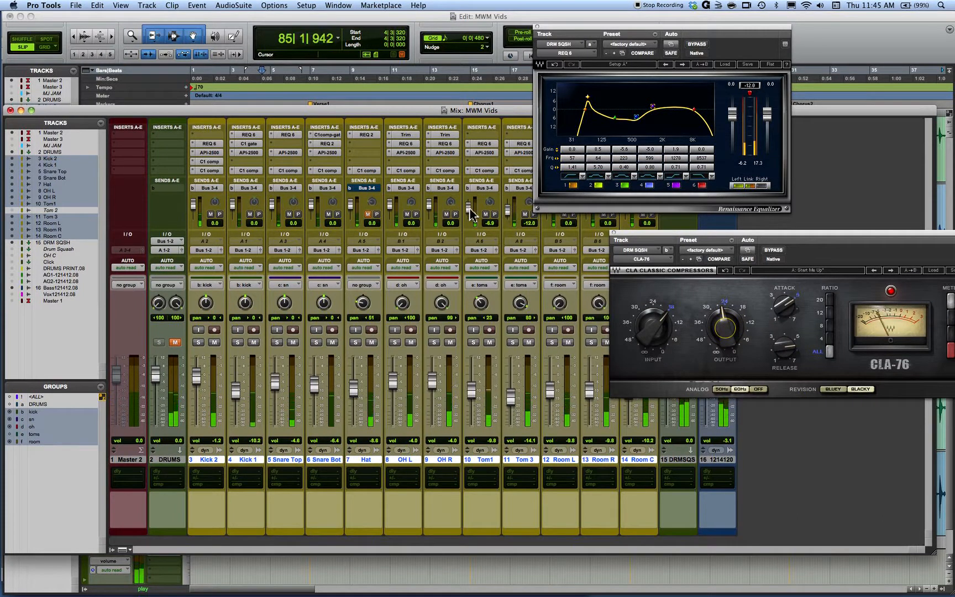
drag(470, 213, 471, 208)
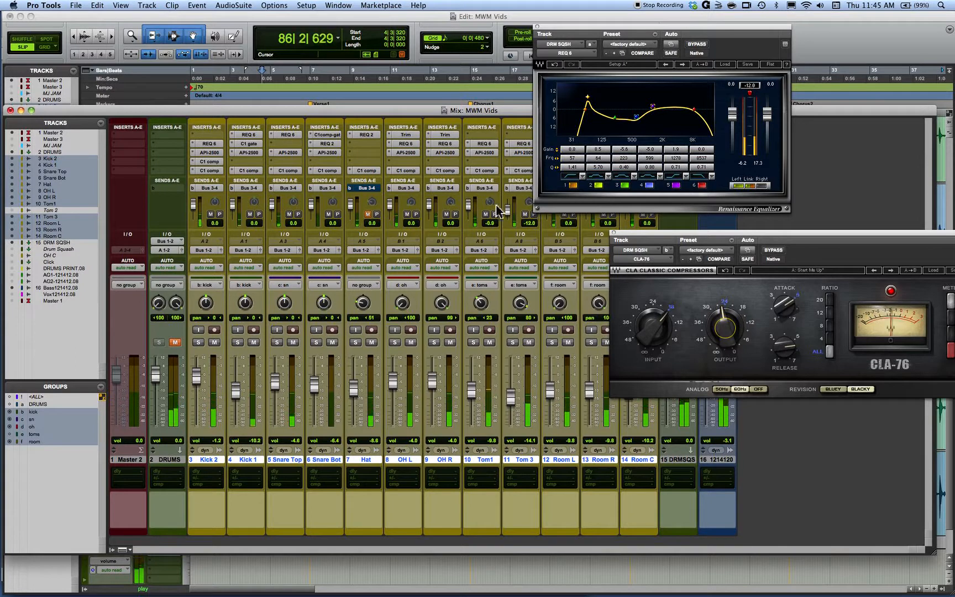
drag(509, 215, 509, 215)
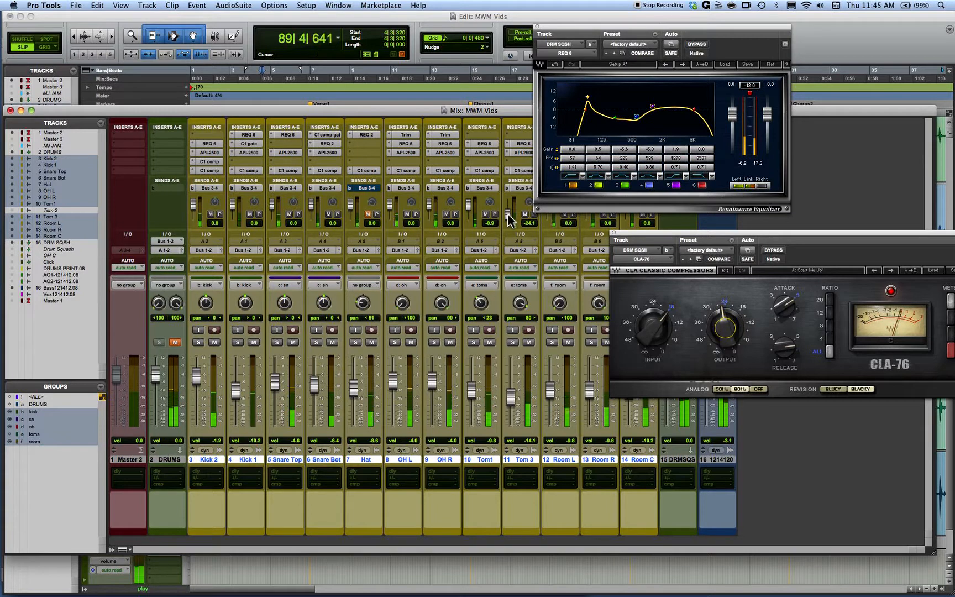
drag(470, 208, 391, 210)
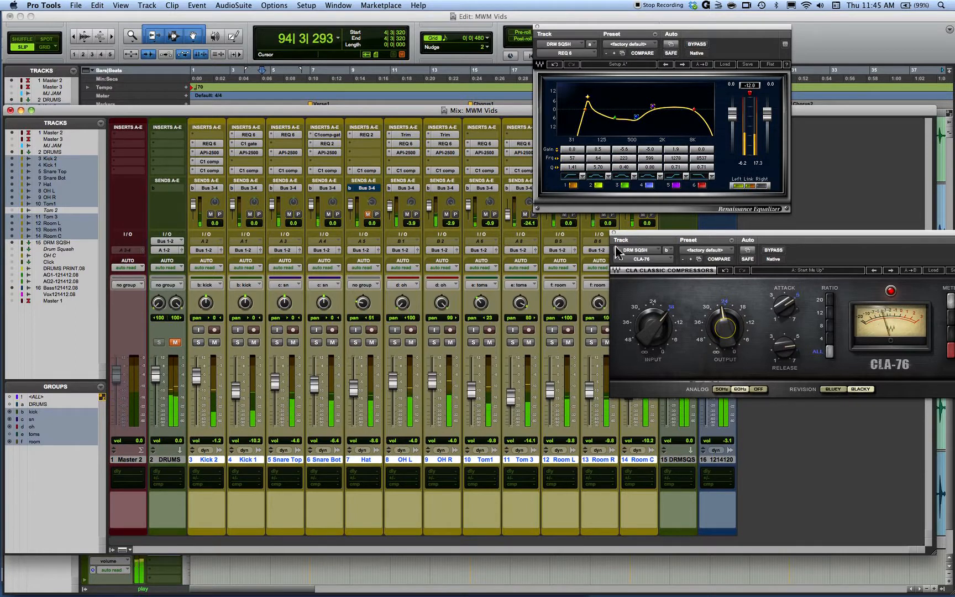
Set REQ 6 band 5 to 3.2 dB at 1147 Hz and band 4 to -4.5 dB at 634 Hz
drag(698, 238, 230, 75)
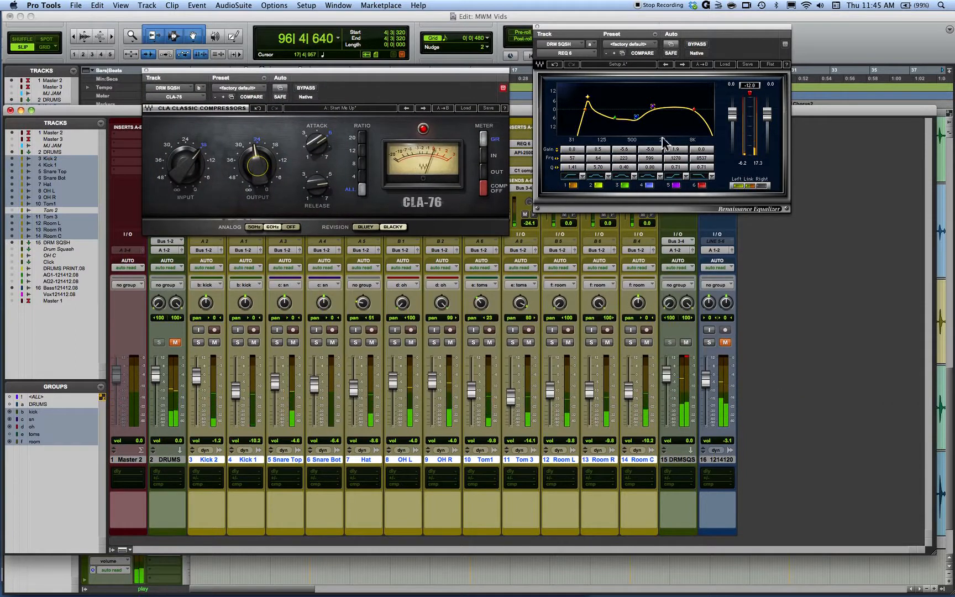
drag(653, 106, 650, 105)
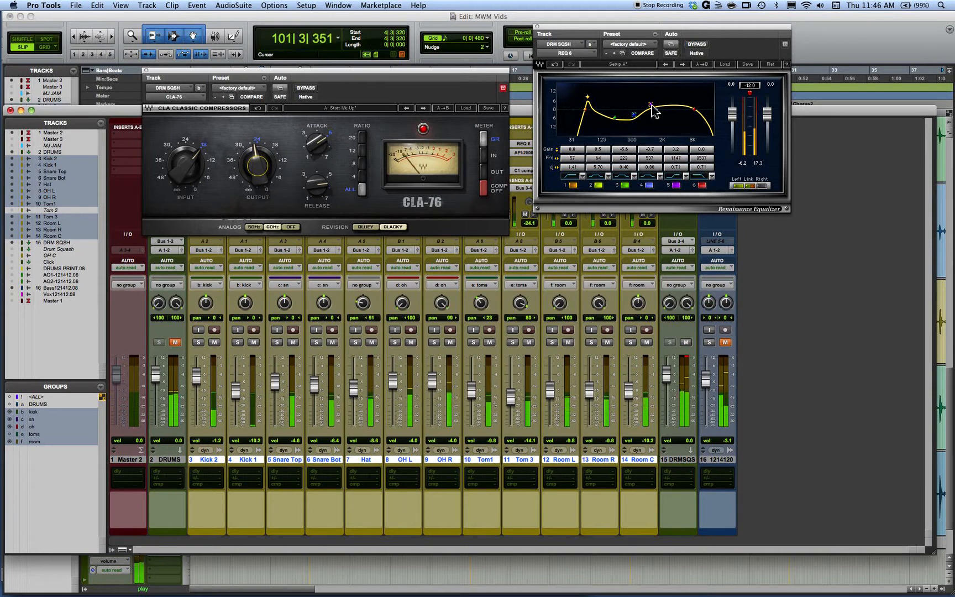
drag(636, 117, 640, 119)
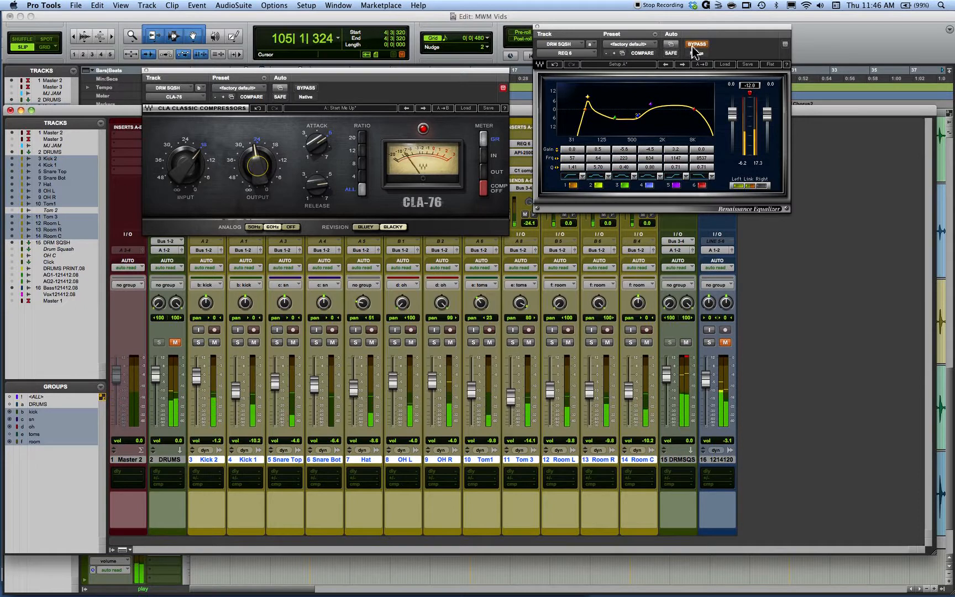
Pull the DRM SQSH fader fully down, unmute DRUMS at +5.3, and gradually raise DRM SQSH to blend it underneath
drag(671, 382, 675, 500)
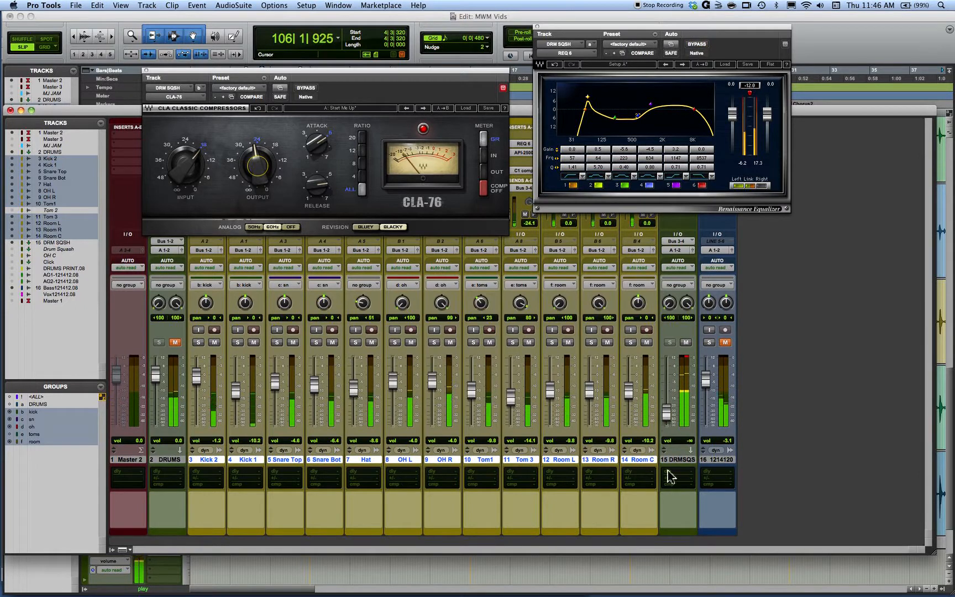
click(175, 342)
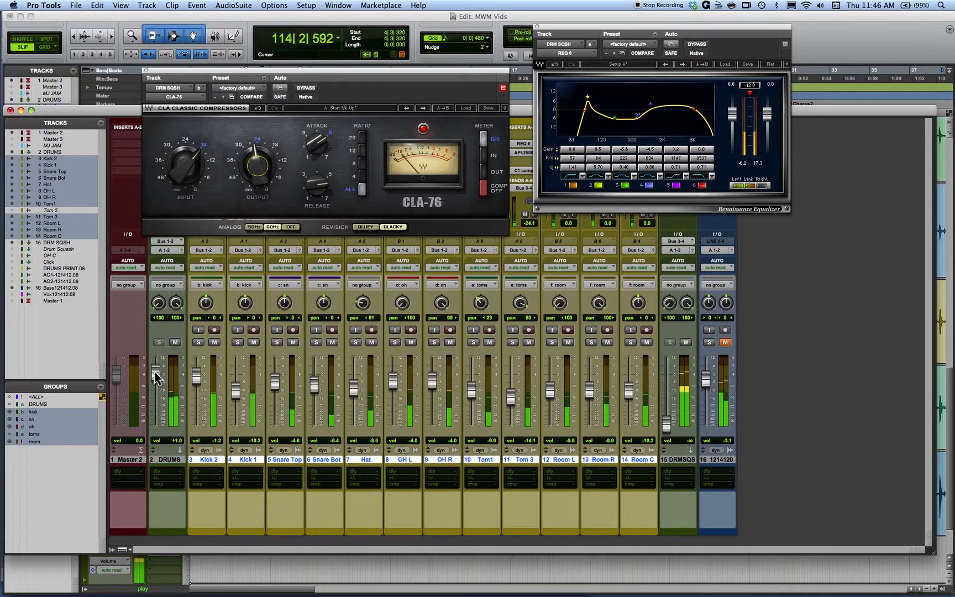
drag(155, 372, 154, 367)
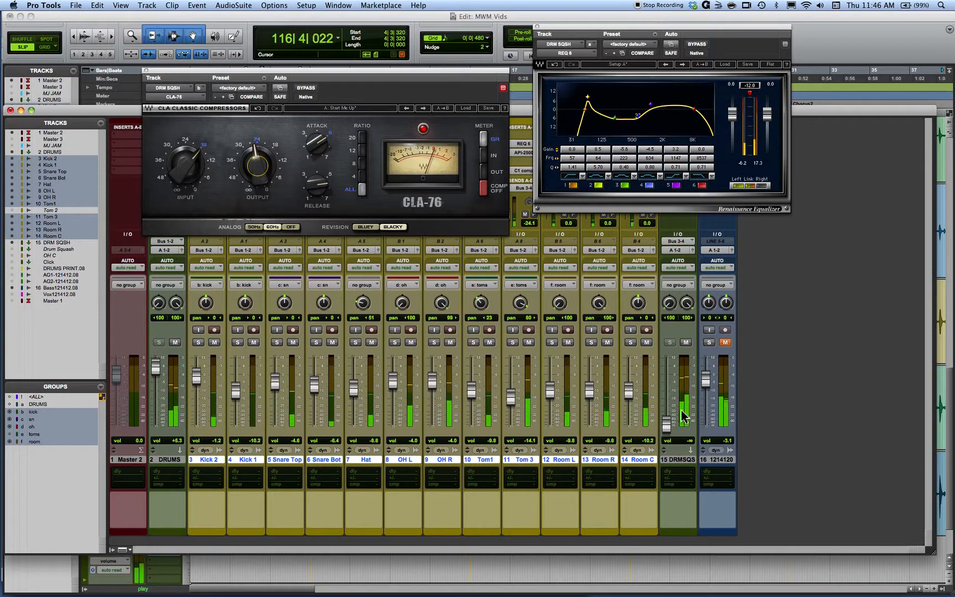
drag(668, 423, 668, 413)
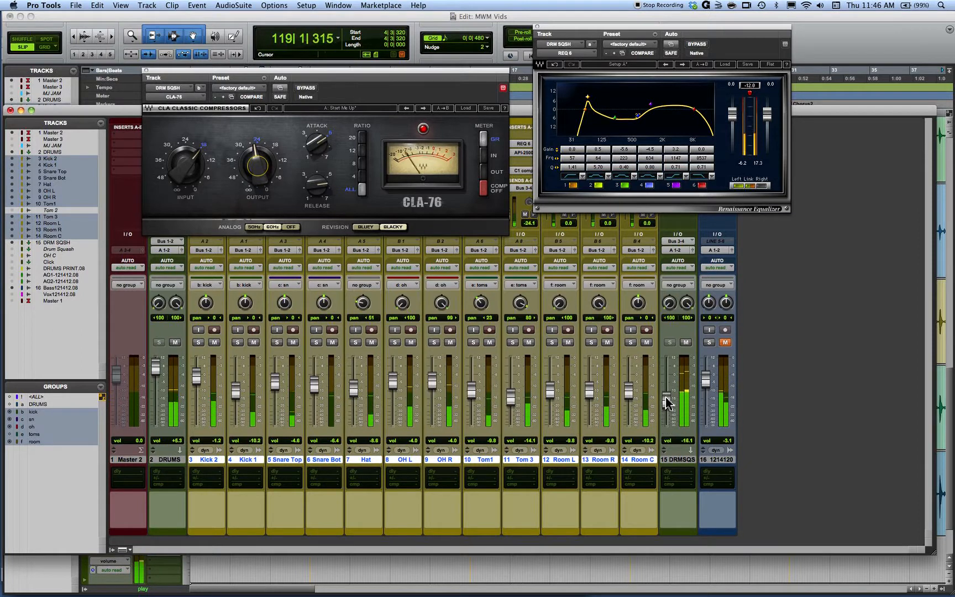
Set the DRM SQSH fader to -10.7 and retune REQ 6 band 4 to -5.8 dB at 878 Hz and band 5 to 3.3 dB
drag(667, 396, 668, 396)
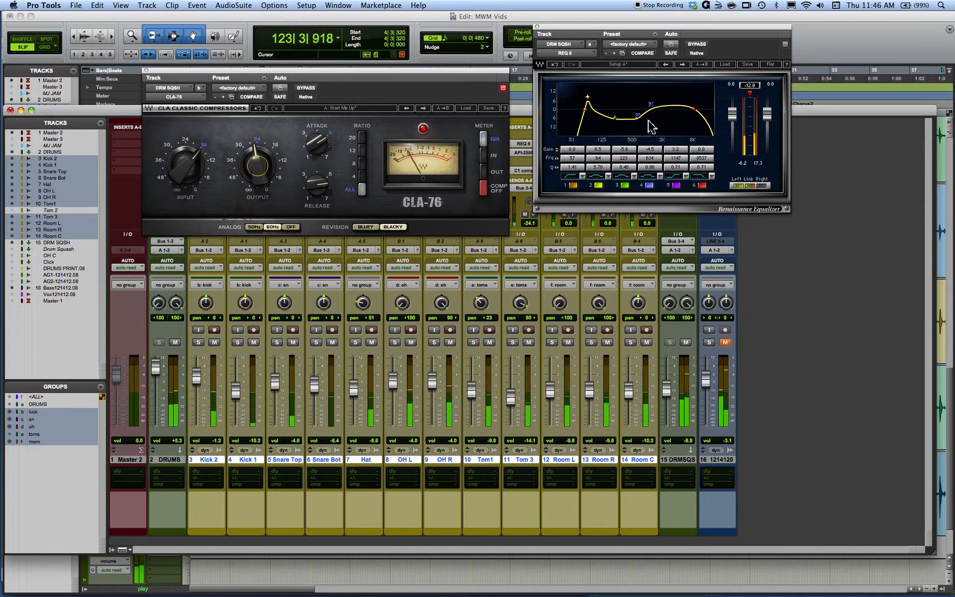
drag(638, 115, 639, 116)
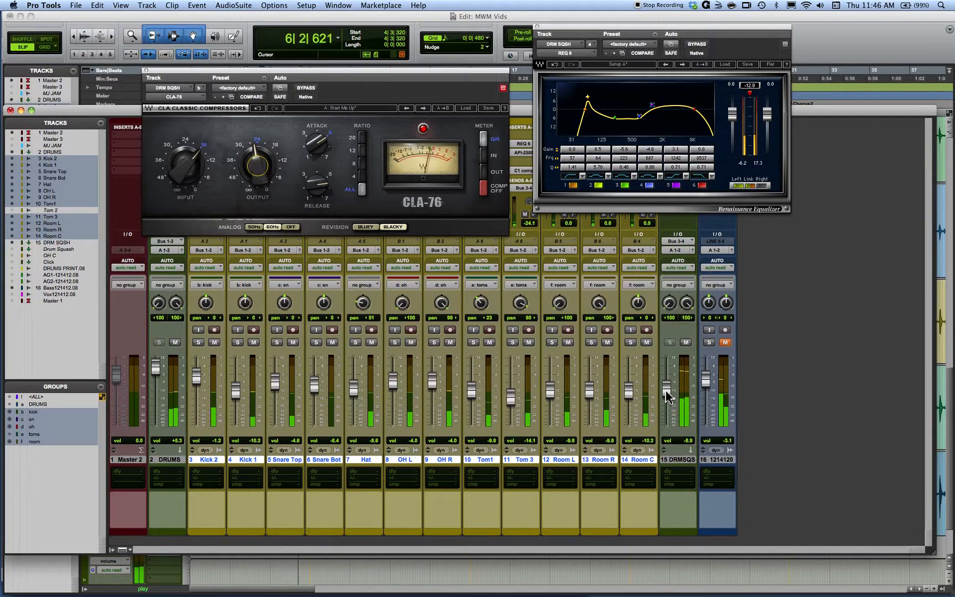
click(685, 342)
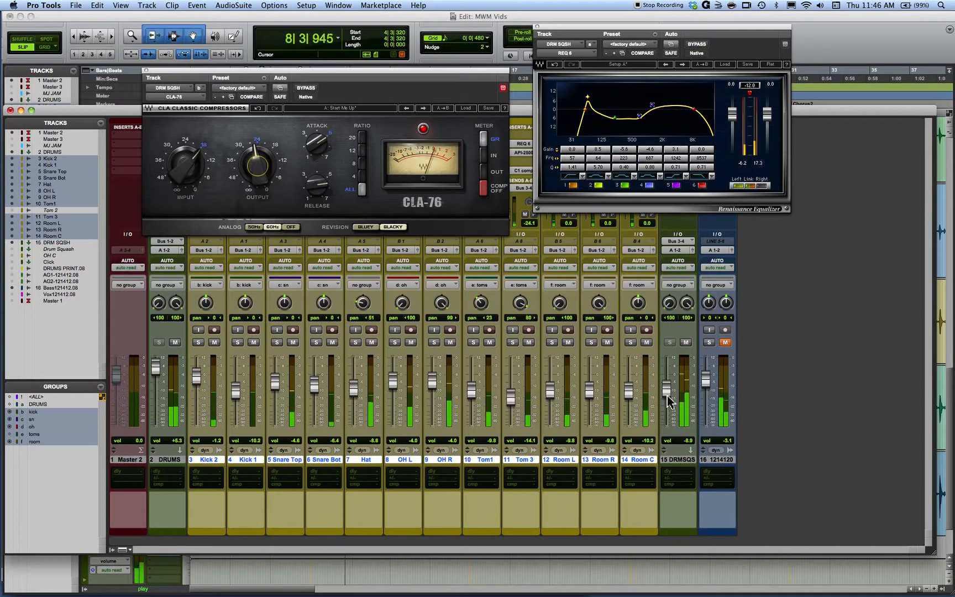
drag(667, 395, 668, 398)
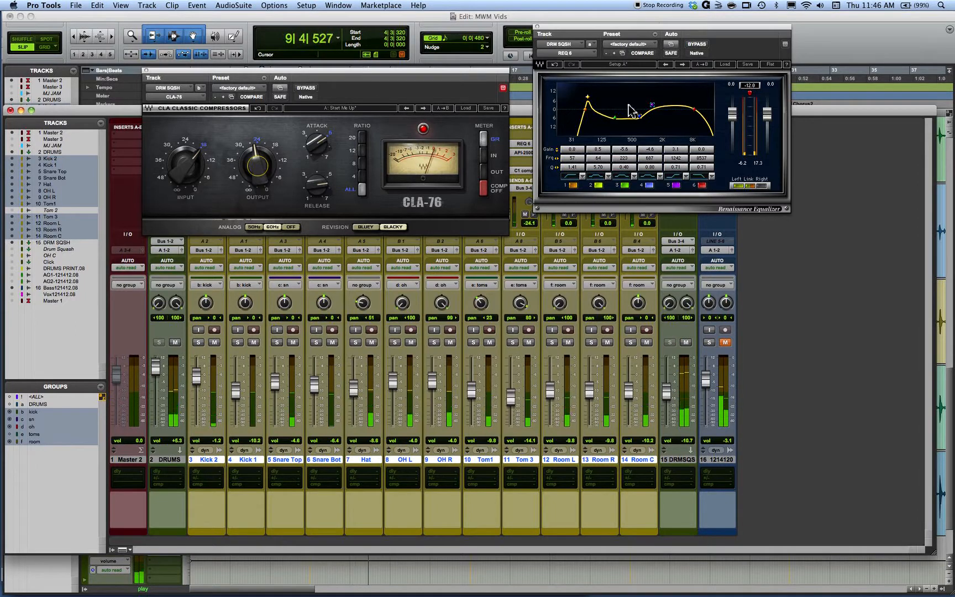
drag(640, 117, 644, 118)
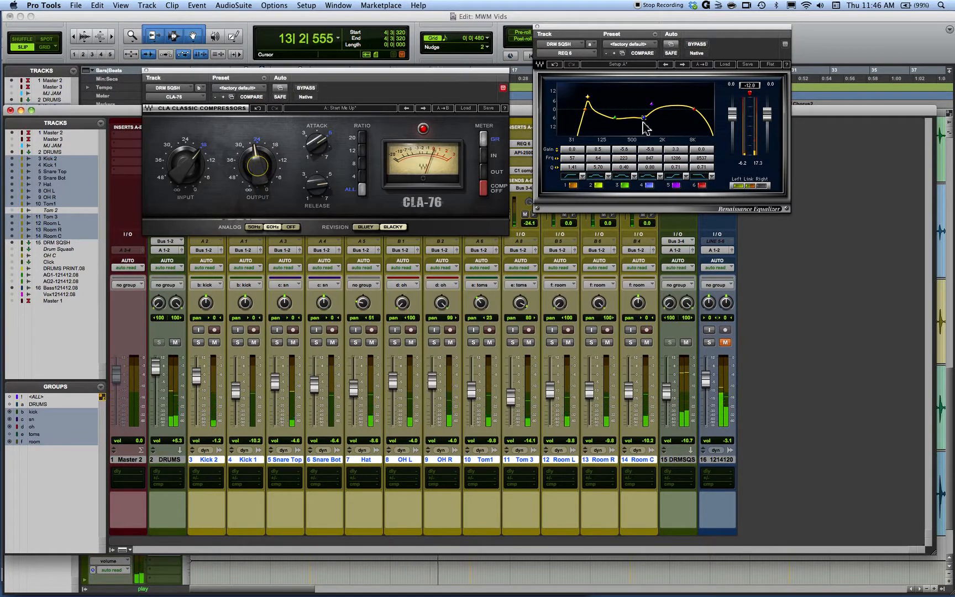
drag(644, 118, 646, 118)
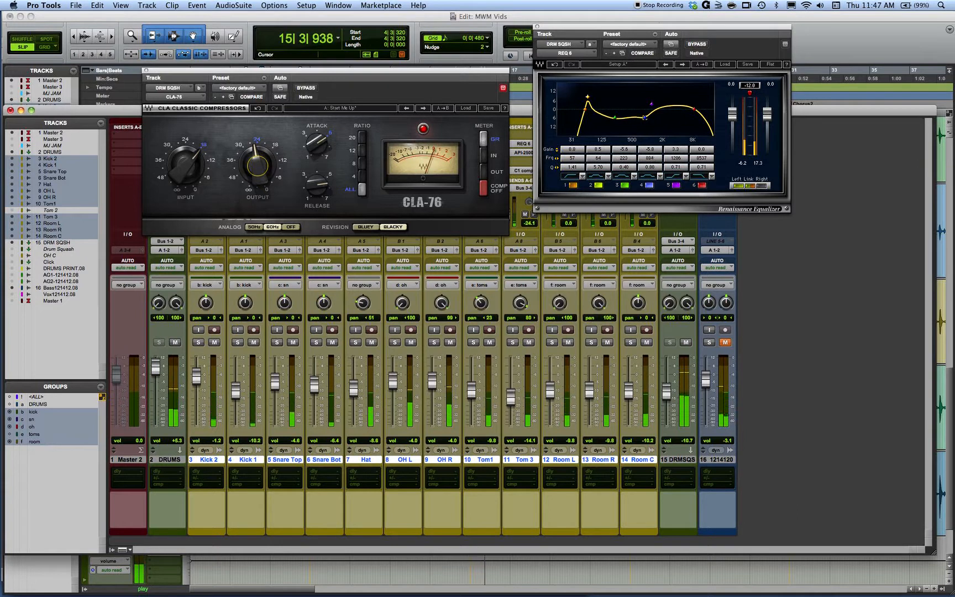
Toggle the DRM SQSH mute during playback to compare the drums with and without the parallel compression
click(686, 343)
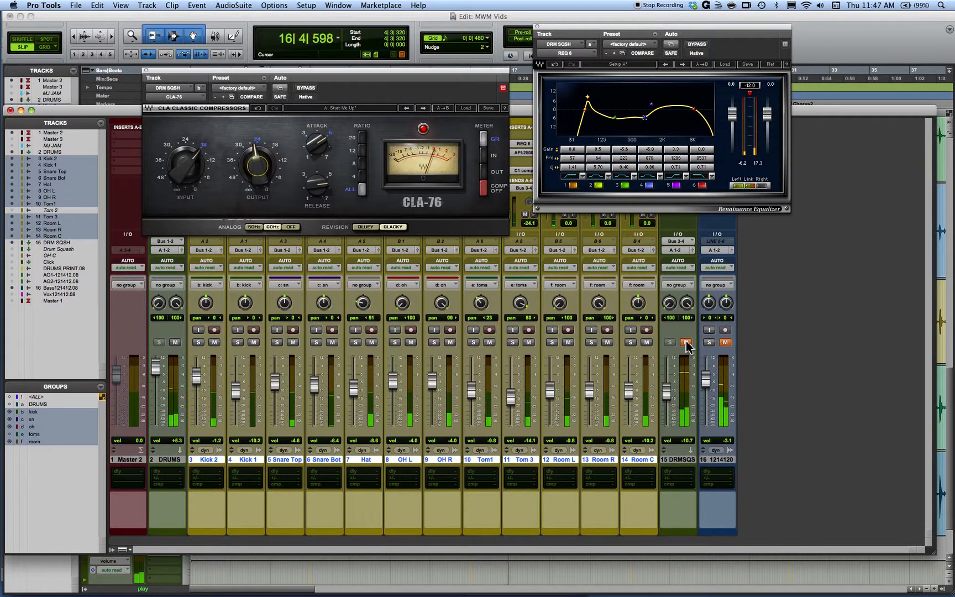
click(686, 343)
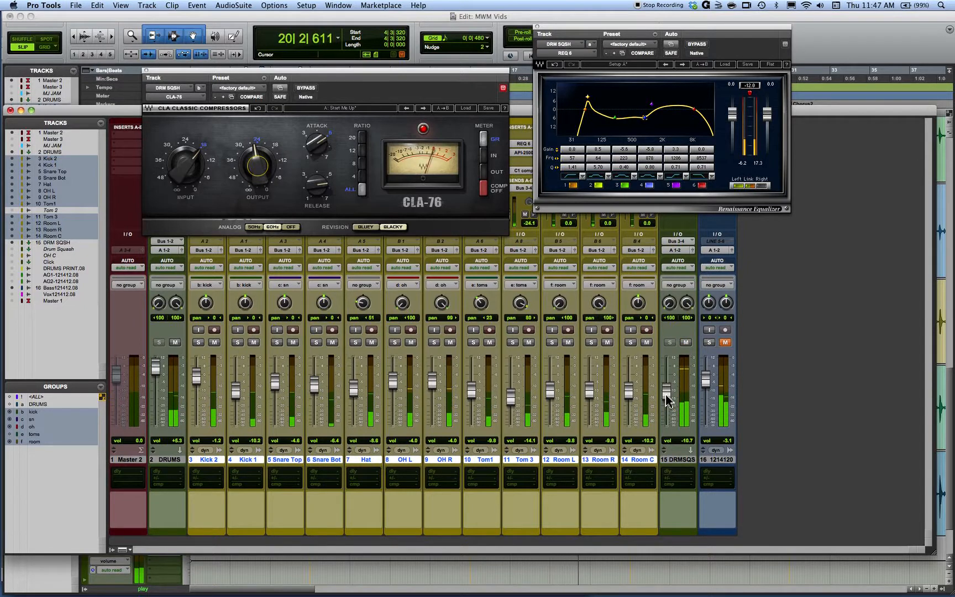
click(686, 343)
click(685, 342)
Set the CLA-76 attack to 7 and reduce REQ 6 band 2 to 7.4 dB on DRM SQSH
mouse_move(317, 146)
mouse_down()
mouse_move(316, 156)
mouse_move(317, 130)
mouse_up()
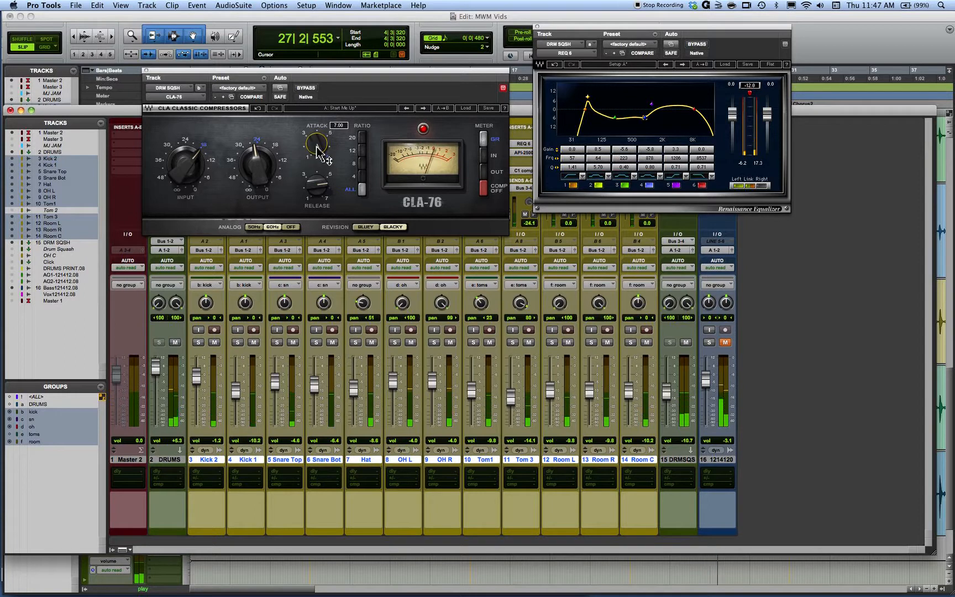
mouse_move(314, 143)
mouse_move(314, 147)
mouse_down()
mouse_move(314, 135)
mouse_move(313, 143)
mouse_up()
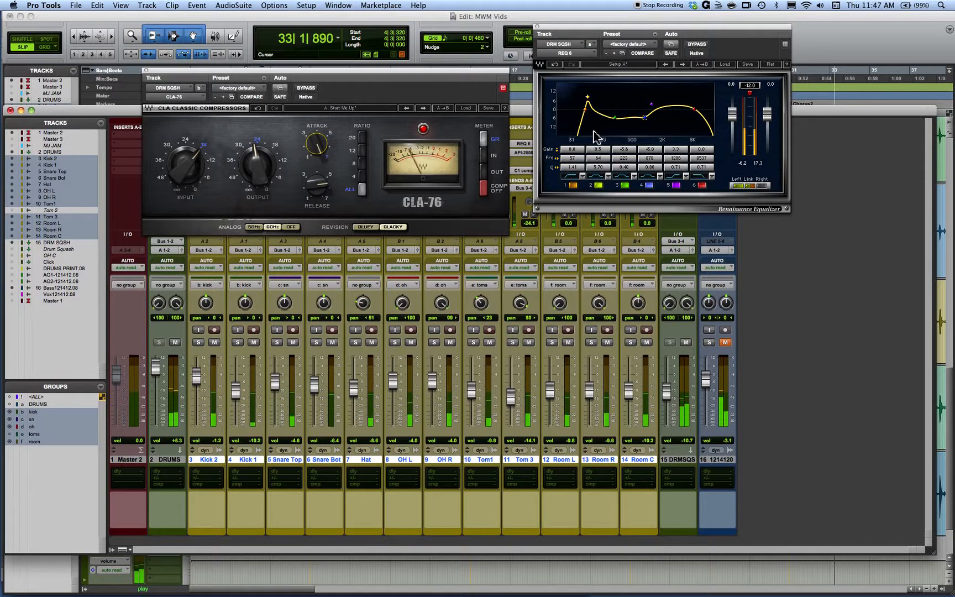
drag(588, 97, 588, 99)
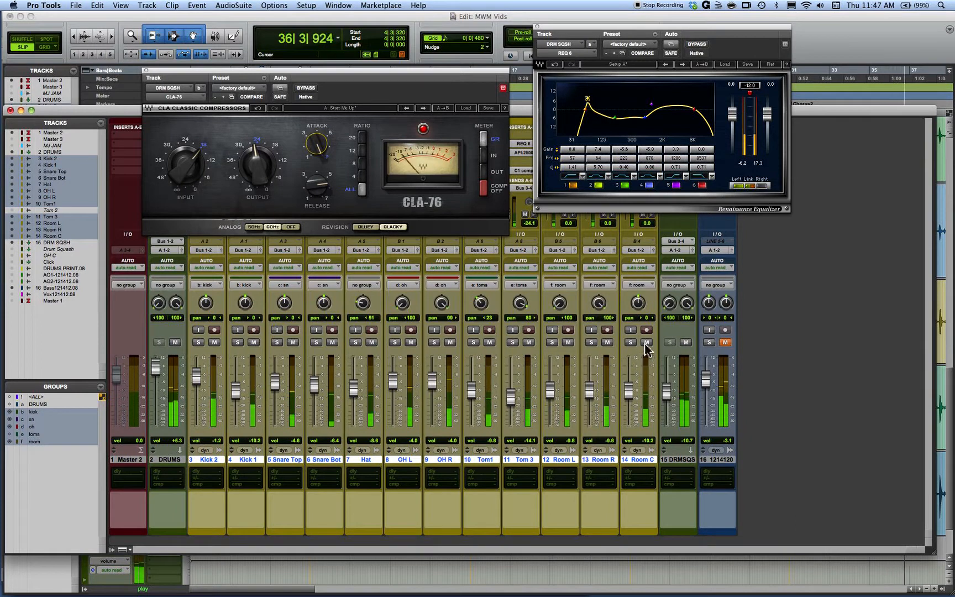
Lower the DRM SQSH fader to -11.3, toggling its mute to judge the blend against the dry drums
click(685, 342)
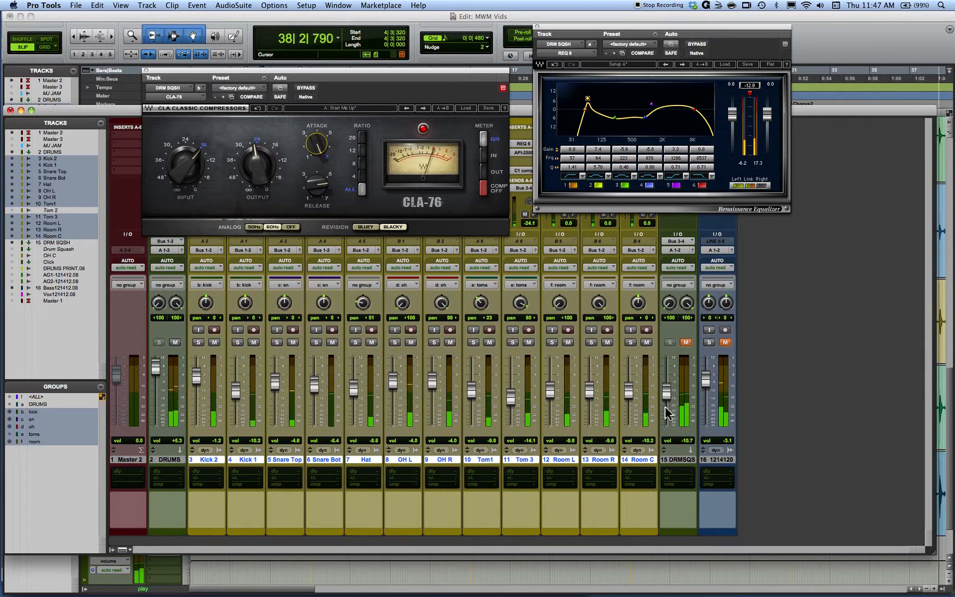
click(686, 342)
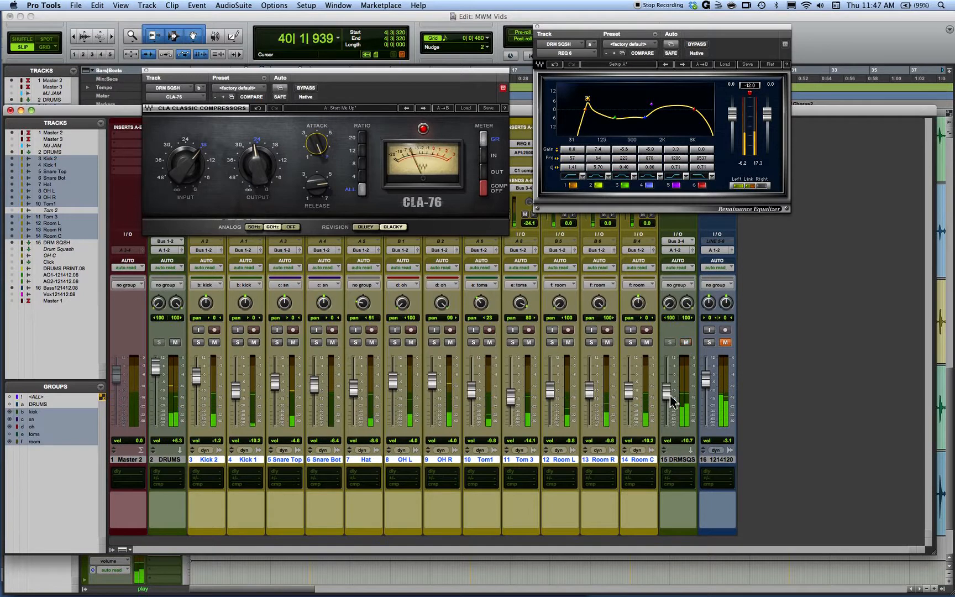
drag(668, 396, 669, 397)
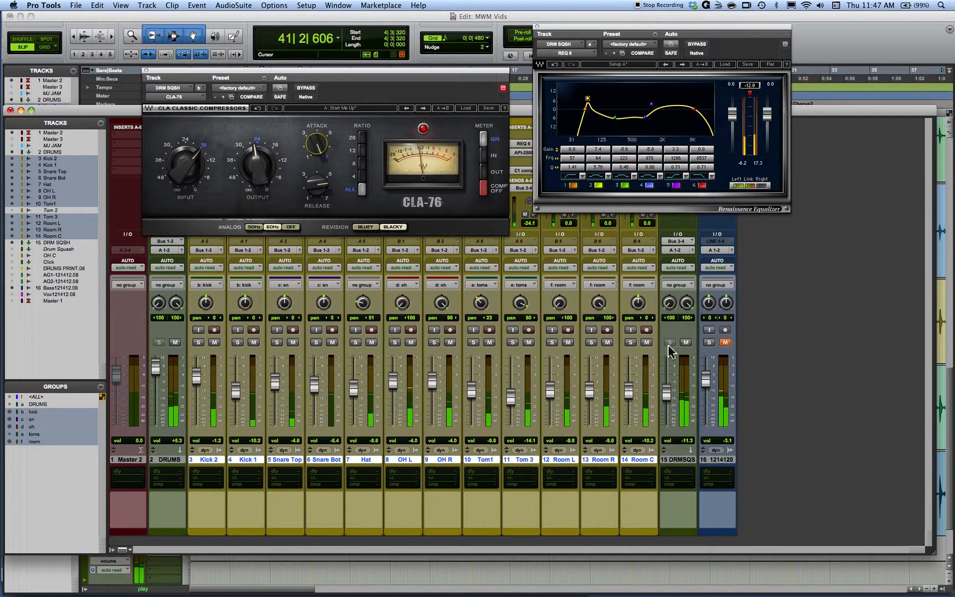
click(686, 343)
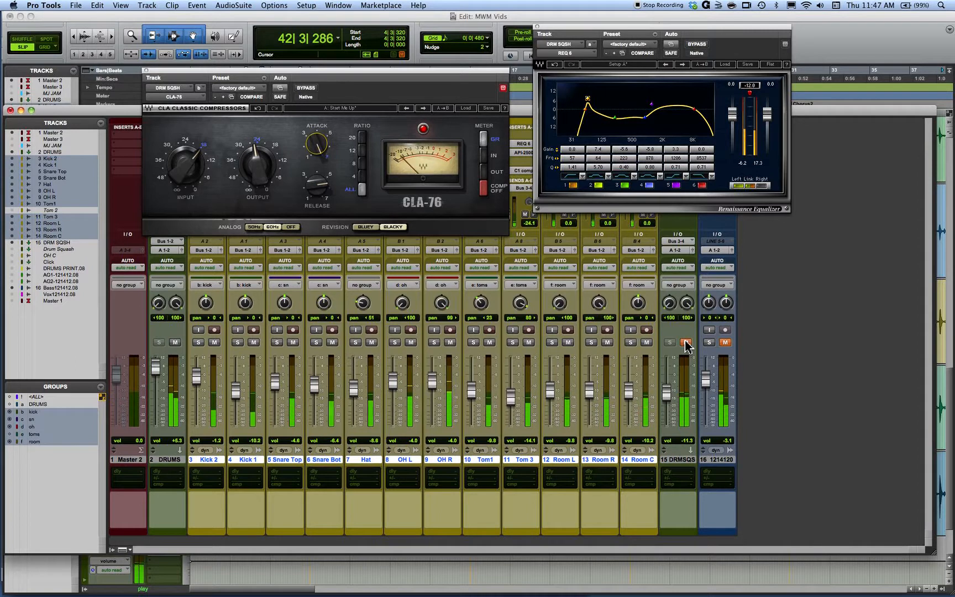
click(685, 342)
Replay the song and switch DRM SQSH in and out with its mute to check the blend
key(space)
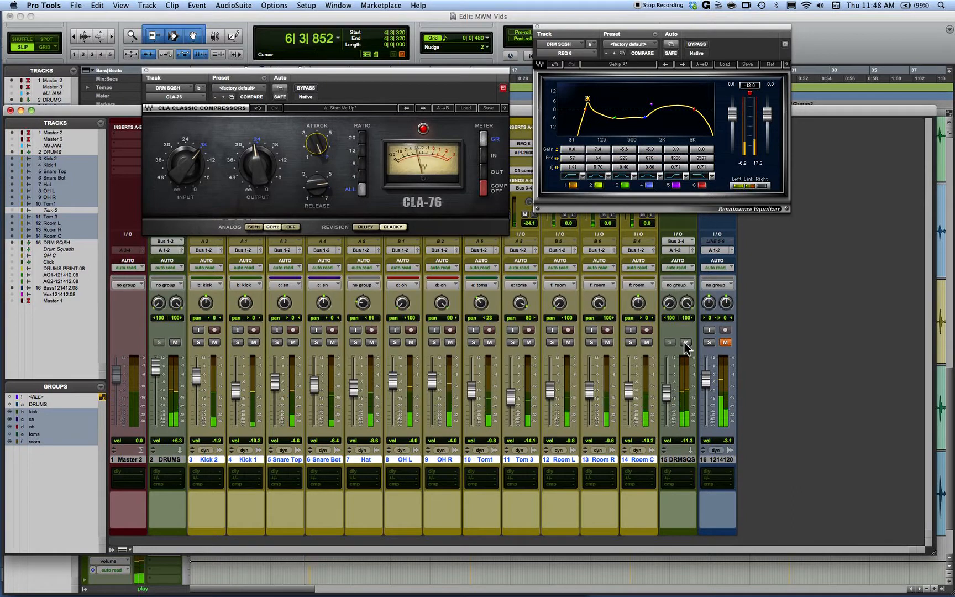
click(686, 343)
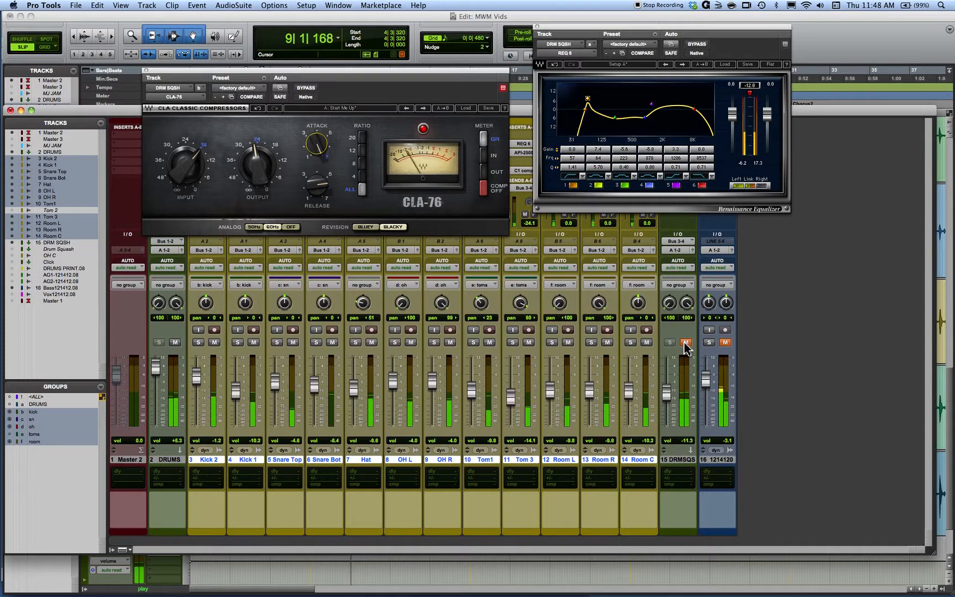
click(686, 343)
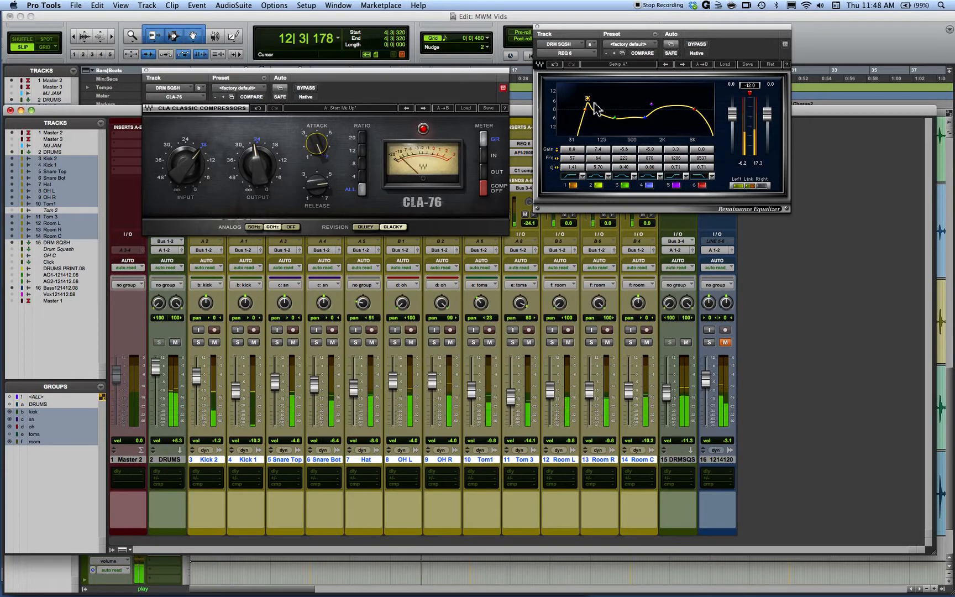
click(686, 343)
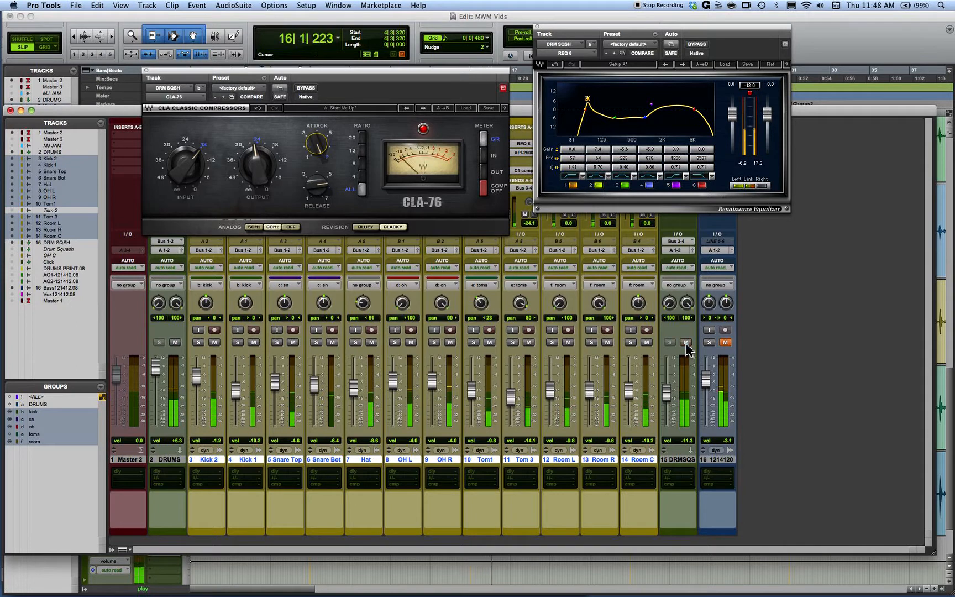
click(687, 343)
Lower the DRM SQSH fader to -13.2, compare it muted and unmuted, leave it unmuted and stop playback
drag(675, 392, 670, 400)
click(686, 344)
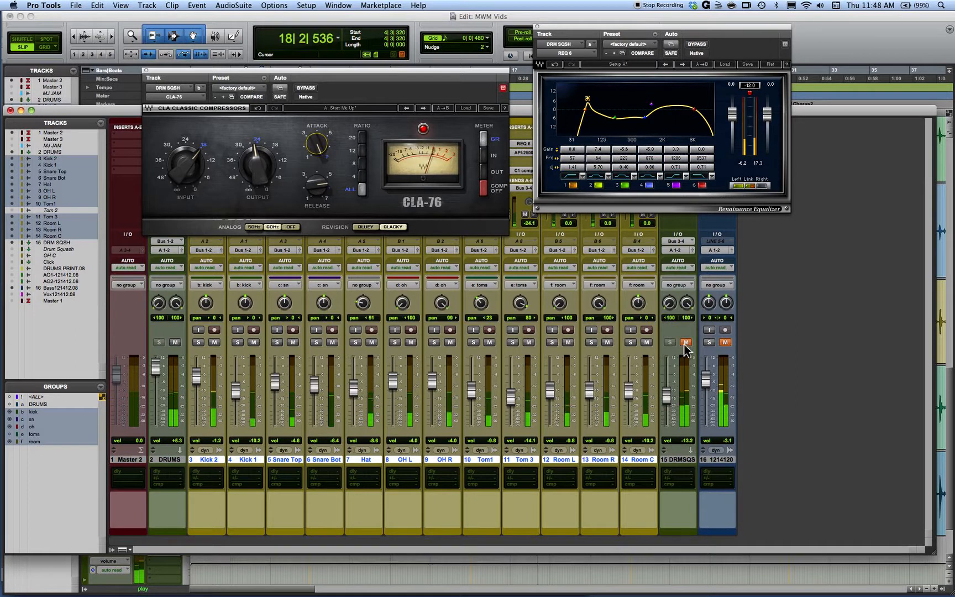
click(686, 343)
key(space)
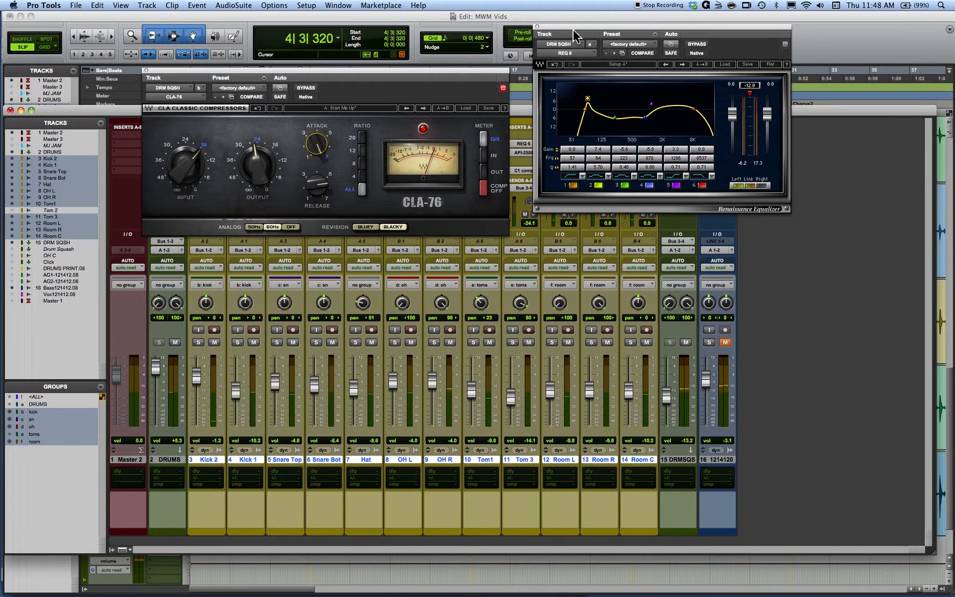
Move the REQ 6 plug-in window aside to uncover the DRM SQSH track's inserts and sends in the mixer
drag(572, 32, 710, 90)
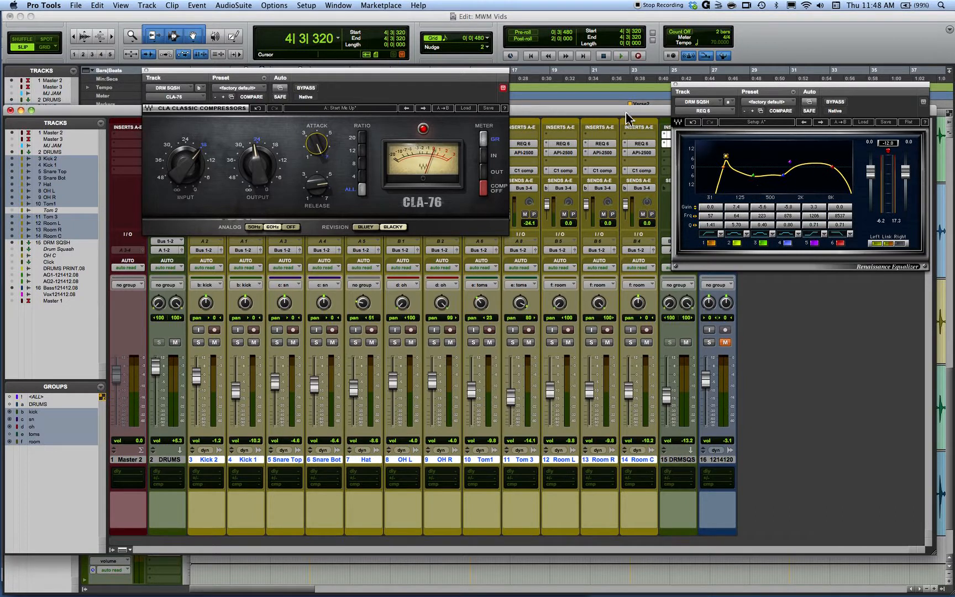
drag(702, 91, 757, 84)
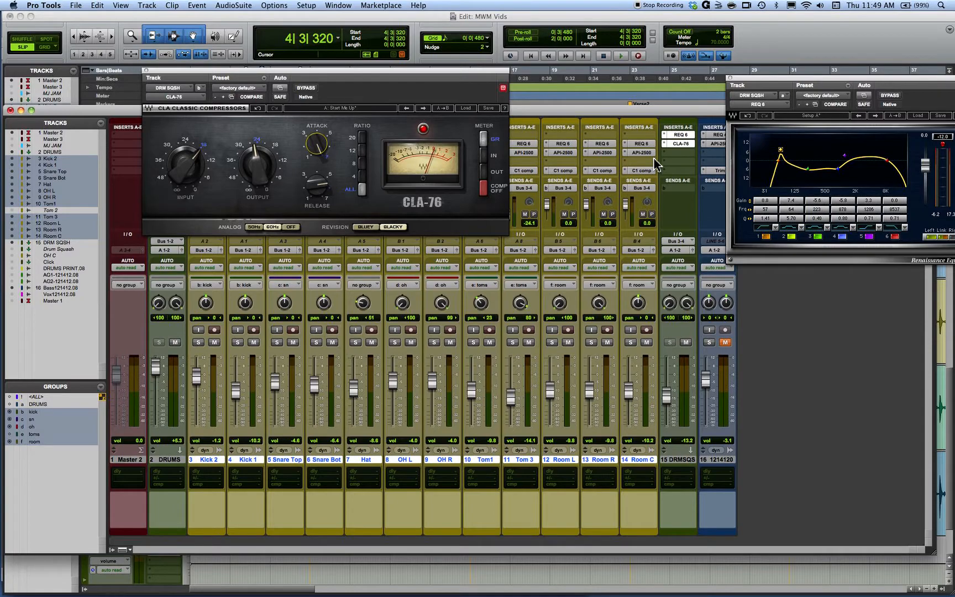
key(super+Tab)
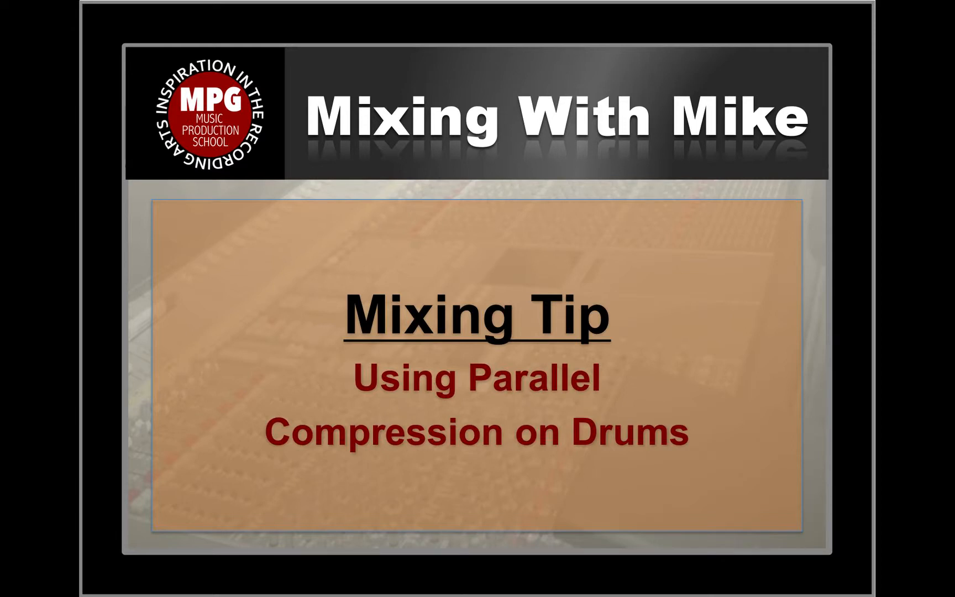
key(Right)
key(Left)
key(Right)
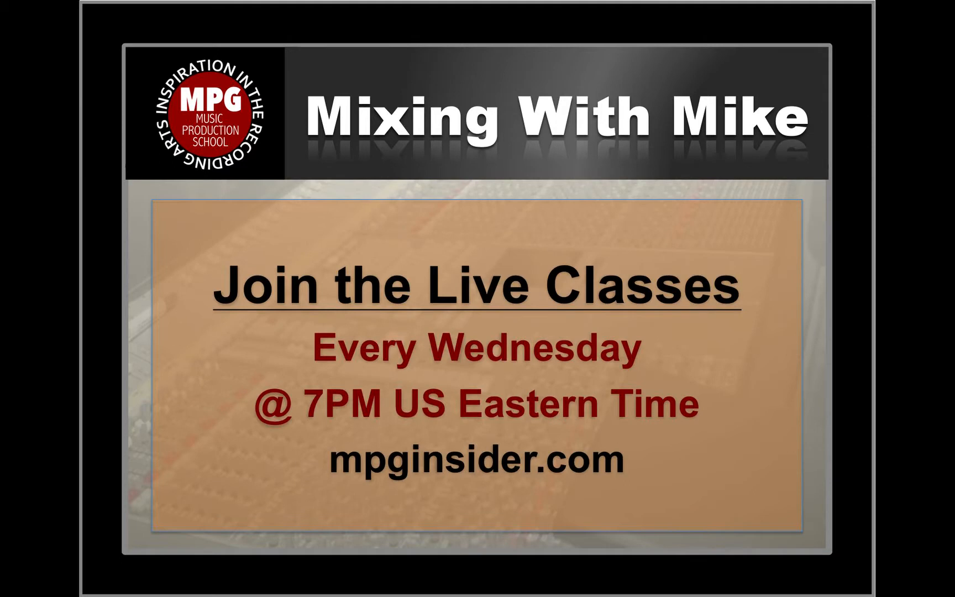